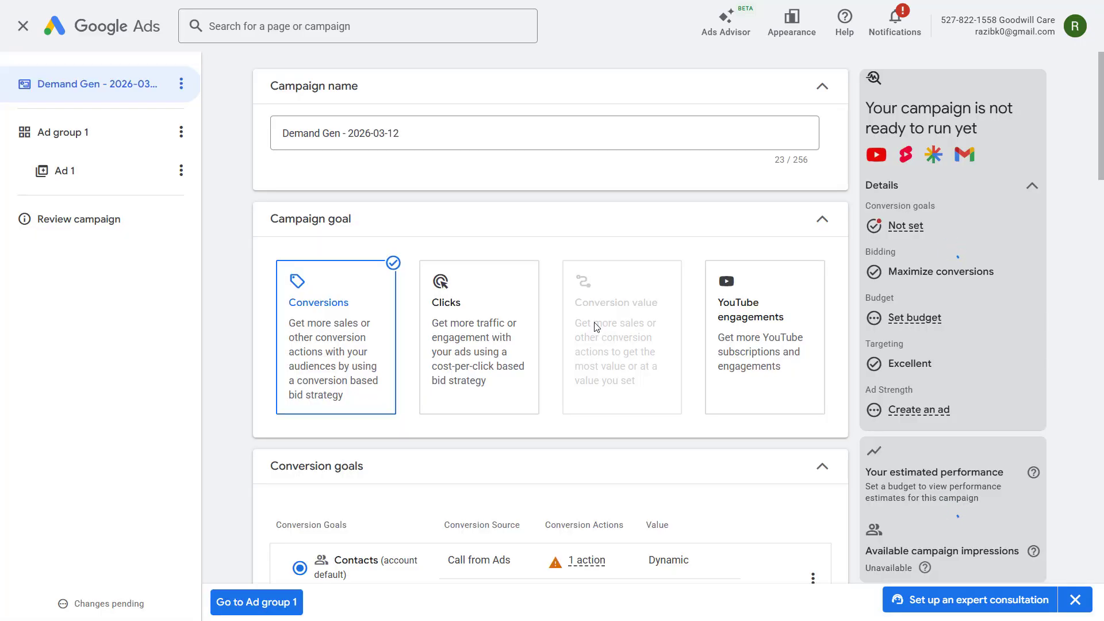
- Rename the Demand Gen campaign as "Demand Gen | Conversion | Mar 2026"
{"action": "double_click", "coordinate": [430, 136]}
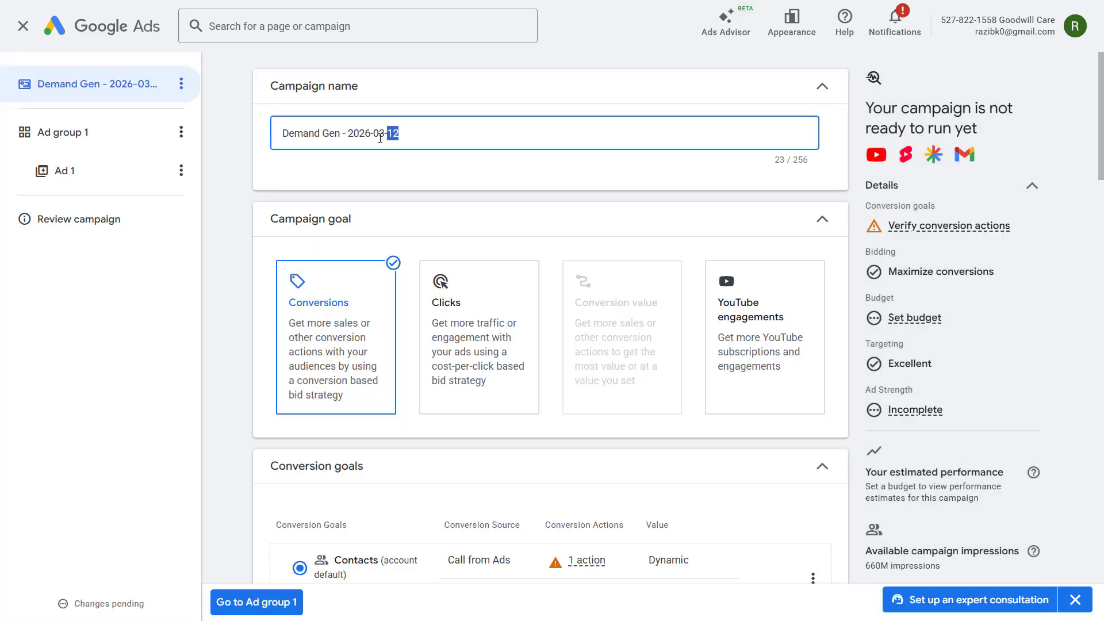
{"action": "left_click", "coordinate": [375, 177]}
{"action": "scroll", "coordinate": [351, 329], "scroll_direction": "down", "scroll_amount": 1}
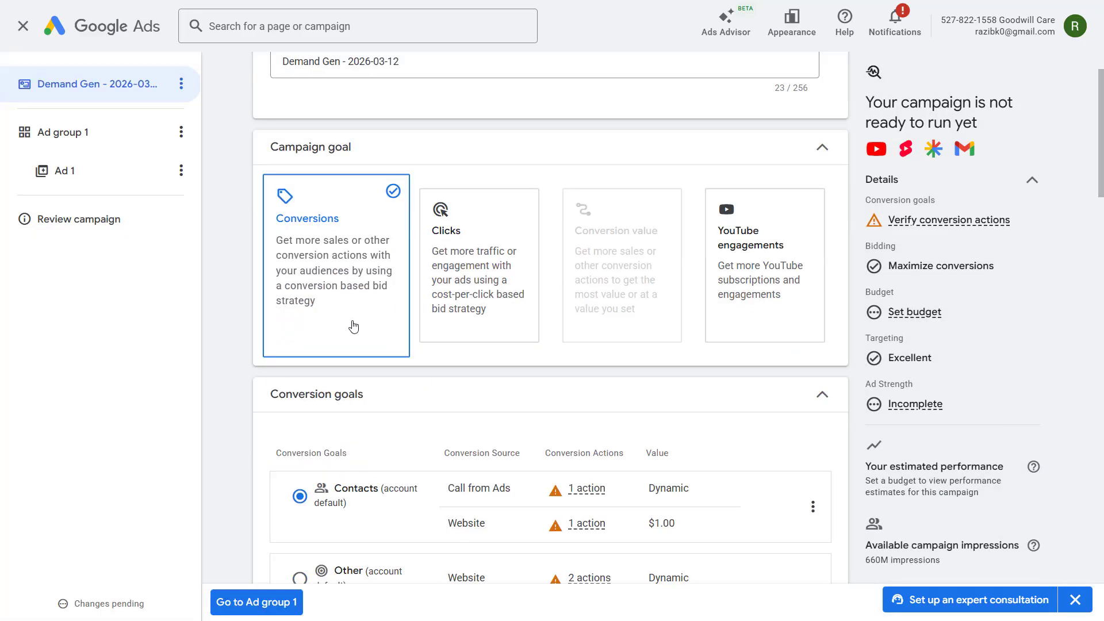
{"action": "scroll", "coordinate": [353, 328], "scroll_direction": "up", "scroll_amount": 1}
{"action": "left_click", "coordinate": [541, 136]}
{"action": "key", "text": "BackSpace"}
{"action": "key", "text": "BackSpace"}
{"action": "key", "text": "BackSpace"}
{"action": "key", "text": "BackSpace"}
{"action": "key", "text": "BackSpace"}
{"action": "key", "text": "BackSpace"}
{"action": "key", "text": "BackSpace"}
{"action": "key", "text": "BackSpace"}
{"action": "key", "text": "BackSpace"}
{"action": "key", "text": "BackSpace"}
{"action": "key", "text": "BackSpace"}
{"action": "key", "text": "BackSpace"}
{"action": "type", "text": "| Conversion | "}
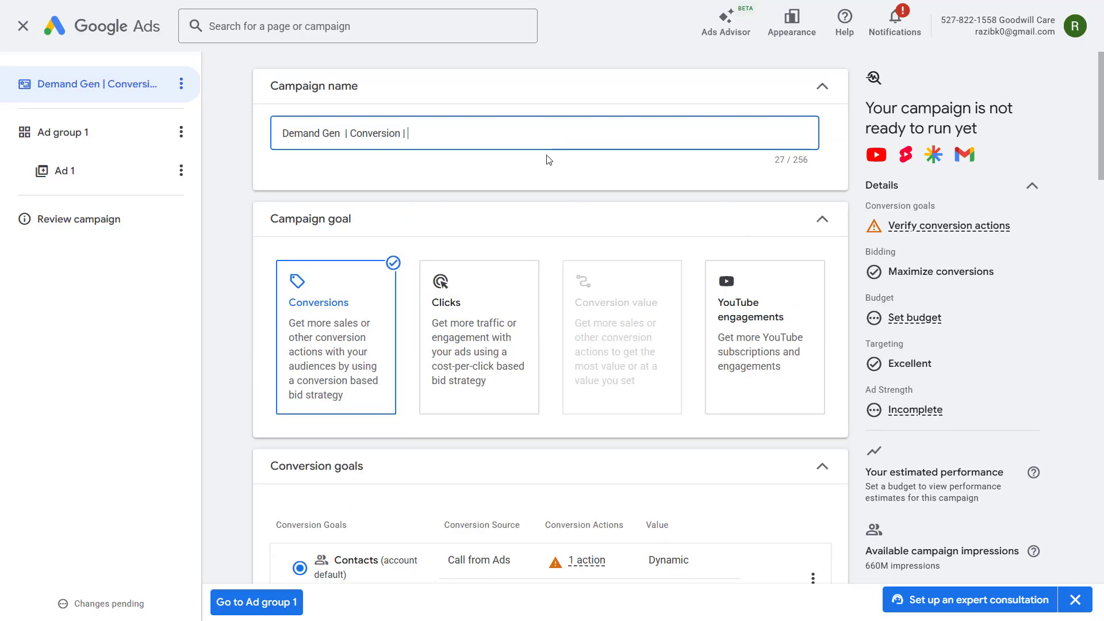
{"action": "type", "text": "Mar 2026"}
{"action": "left_click", "coordinate": [543, 174]}
{"action": "scroll", "coordinate": [521, 259], "scroll_direction": "down", "scroll_amount": 5}
{"action": "mouse_move", "coordinate": [878, 223]}
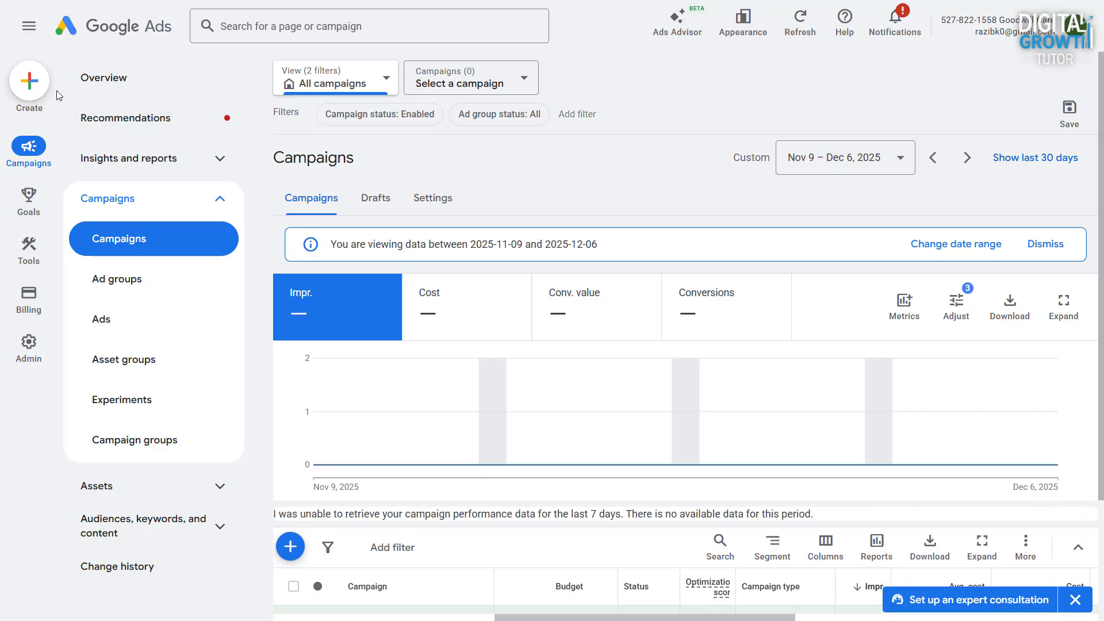
- Create a new campaign without guidance, choosing the Demand Gen type and keeping the account-default conversion goals
{"action": "left_click", "coordinate": [29, 82]}
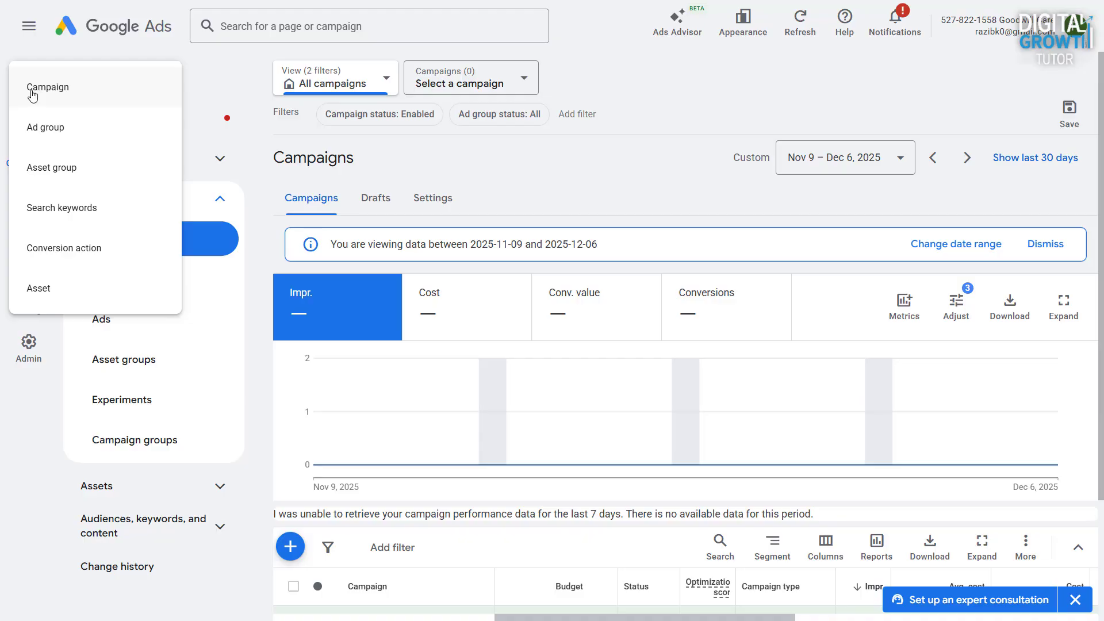
{"action": "left_click", "coordinate": [59, 90]}
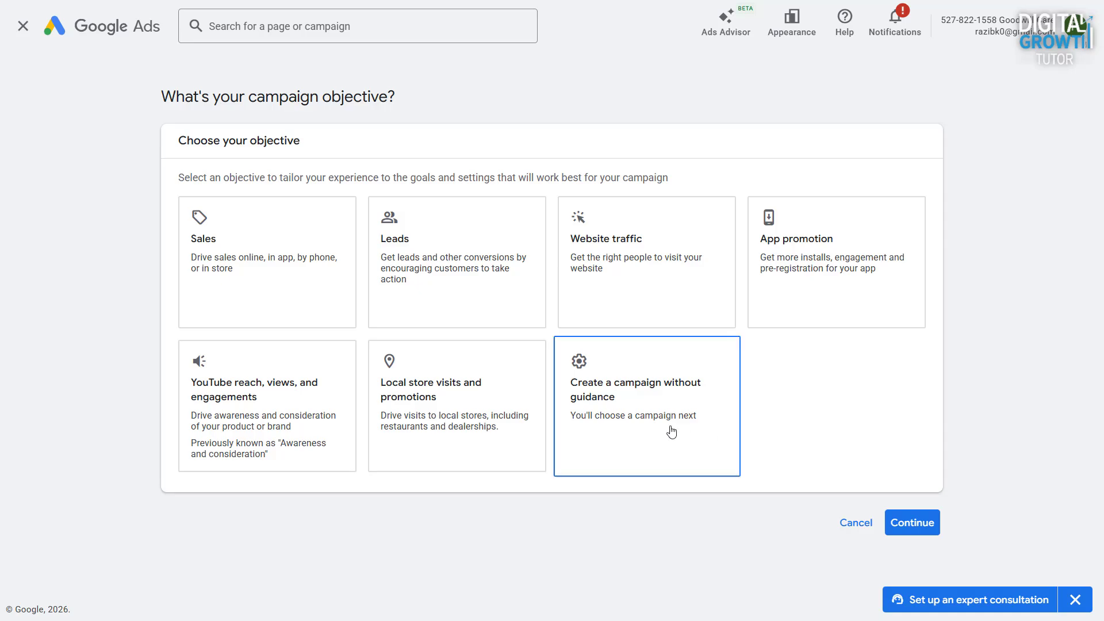
{"action": "left_click", "coordinate": [633, 421]}
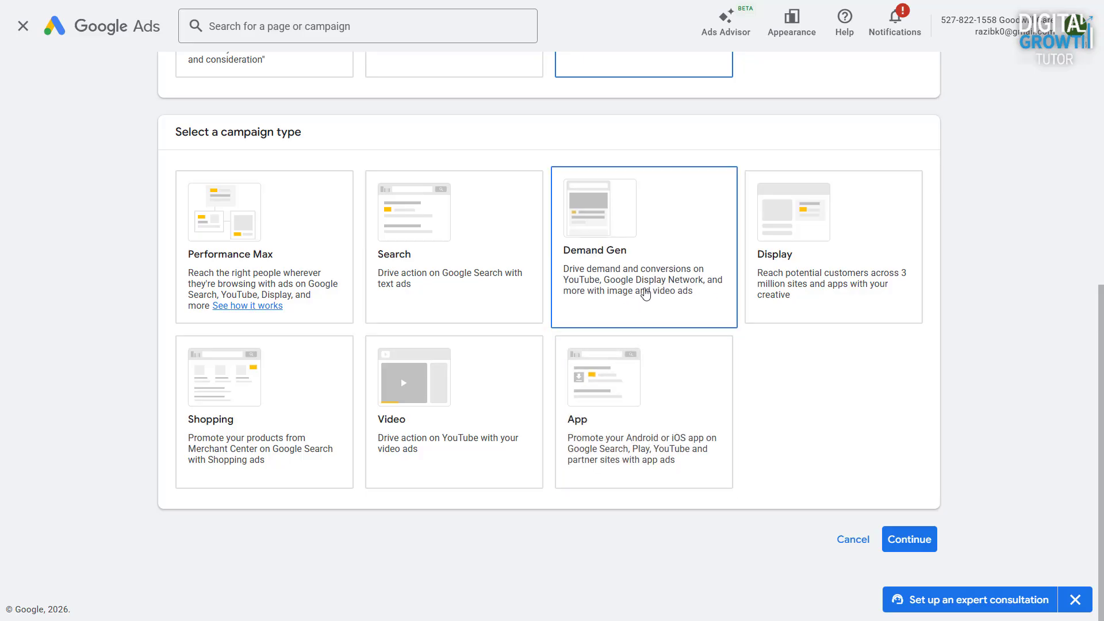
{"action": "left_click", "coordinate": [645, 294]}
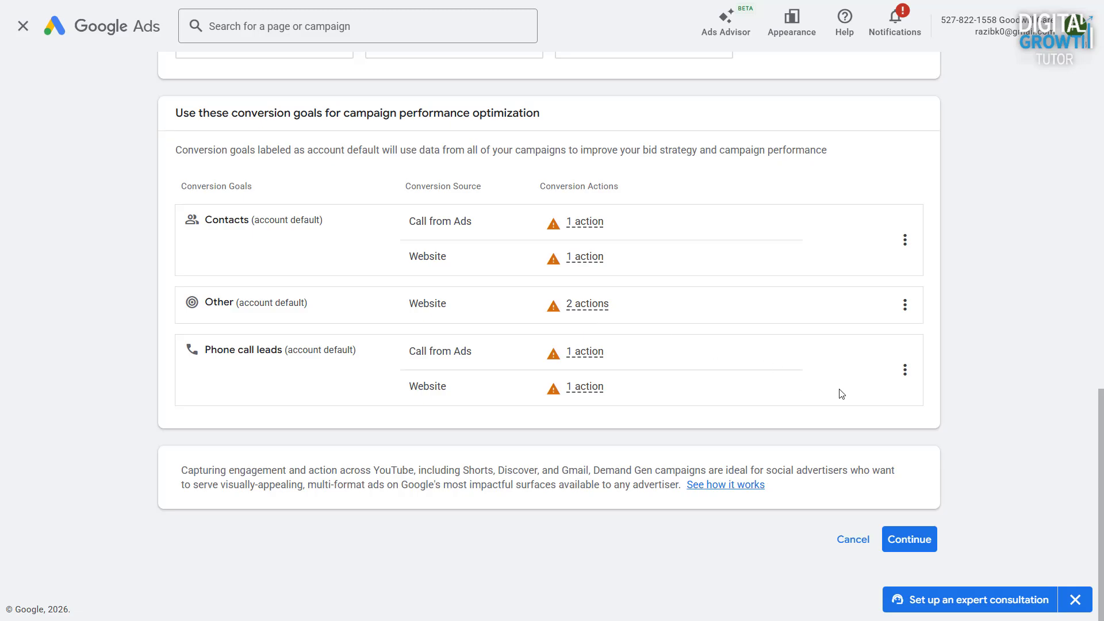
{"action": "left_click", "coordinate": [920, 547]}
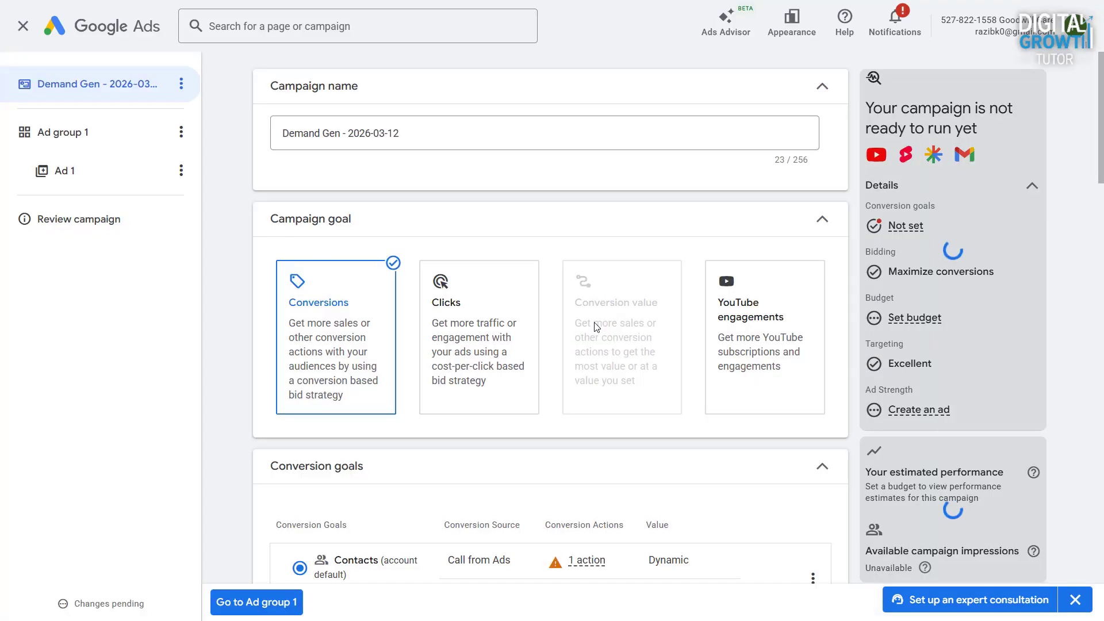
- Replace the date in the new campaign's name so it reads "Demand Gen | Conversion | Mar 2026"
{"action": "left_click_drag", "start_coordinate": [342, 134], "coordinate": [547, 161]}
{"action": "type", "text": "| Conversio"}
{"action": "type", "text": "n |"}
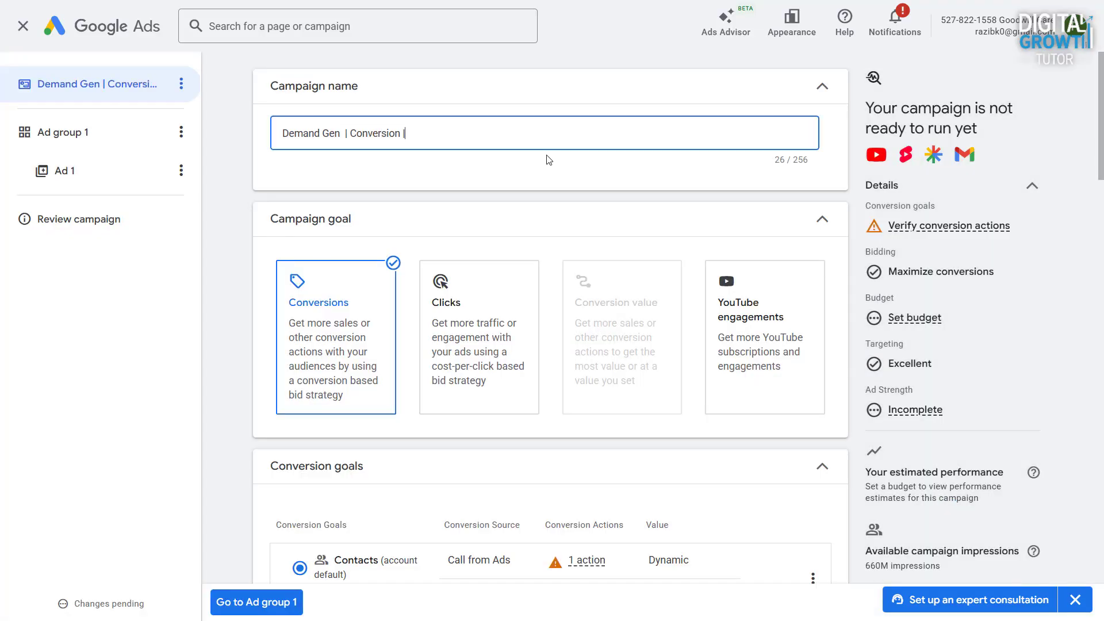
{"action": "type", "text": " Mar 2026"}
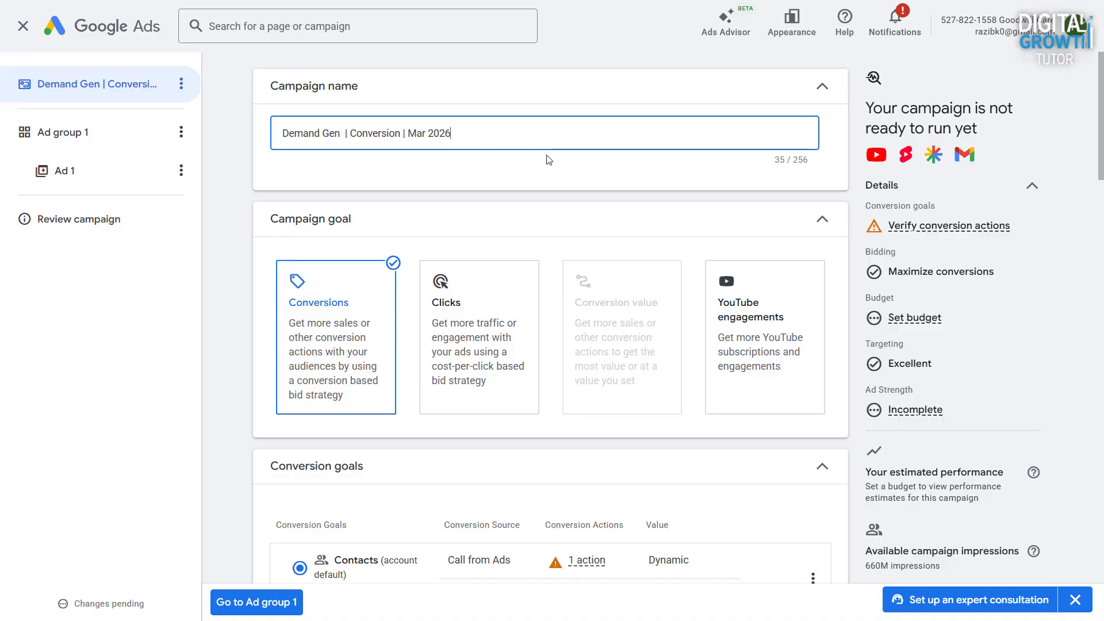
{"action": "left_click", "coordinate": [550, 160]}
- Try Phone call leads as the campaign's conversion goal and switch back to Contacts
{"action": "scroll", "coordinate": [335, 427], "scroll_direction": "down", "scroll_amount": 1}
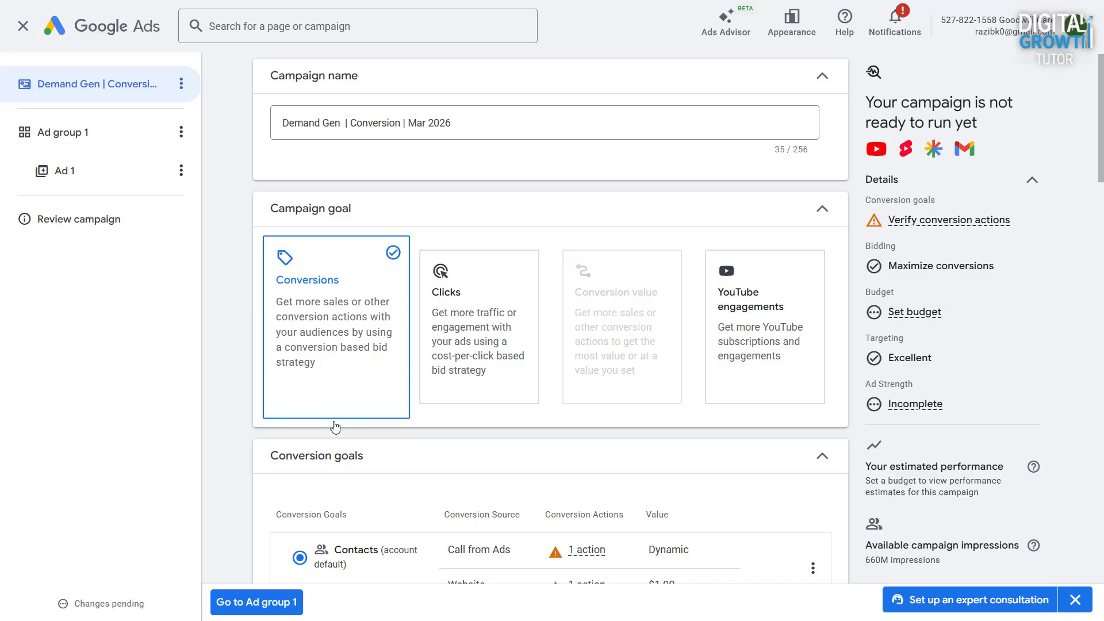
{"action": "scroll", "coordinate": [335, 426], "scroll_direction": "down", "scroll_amount": 5}
{"action": "left_click", "coordinate": [299, 355]}
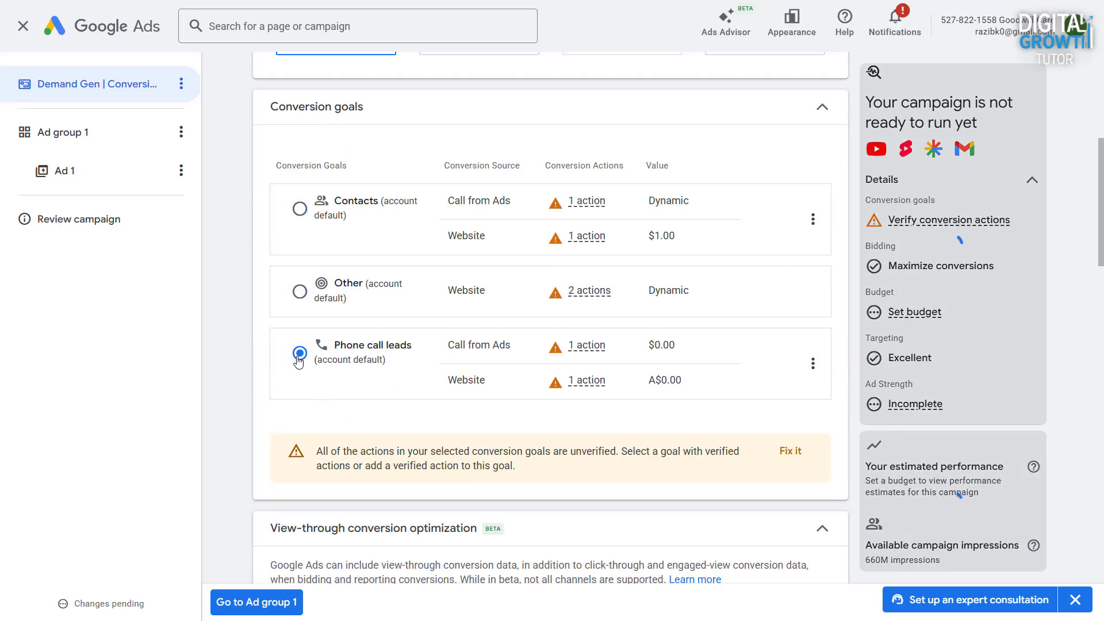
{"action": "left_click", "coordinate": [300, 210]}
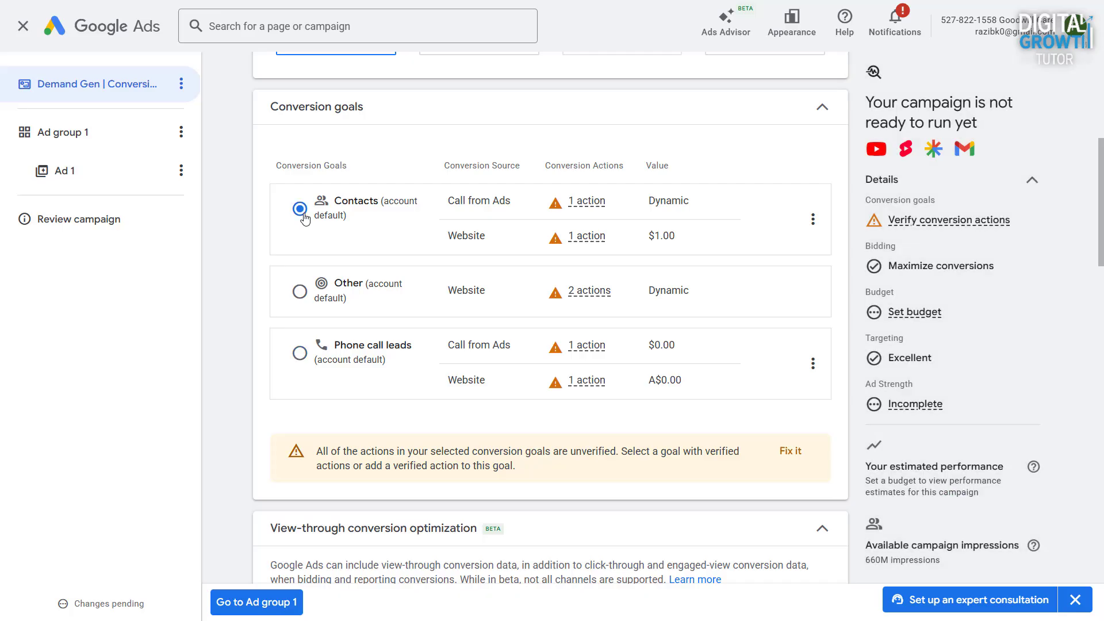
{"action": "mouse_move", "coordinate": [878, 220]}
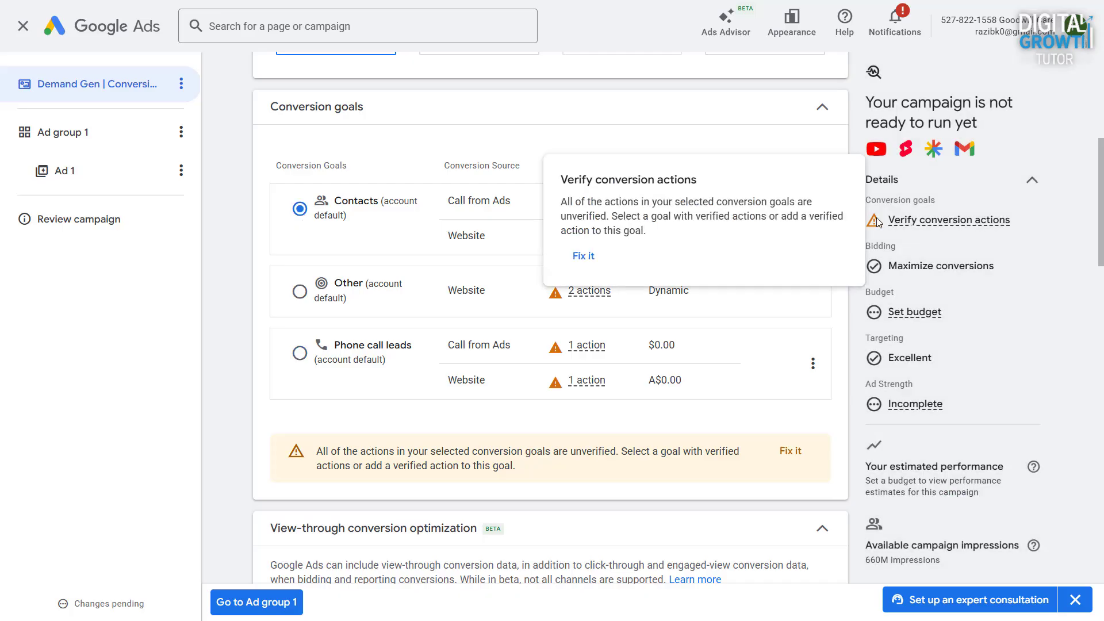
{"action": "scroll", "coordinate": [790, 391], "scroll_direction": "down", "scroll_amount": 10}
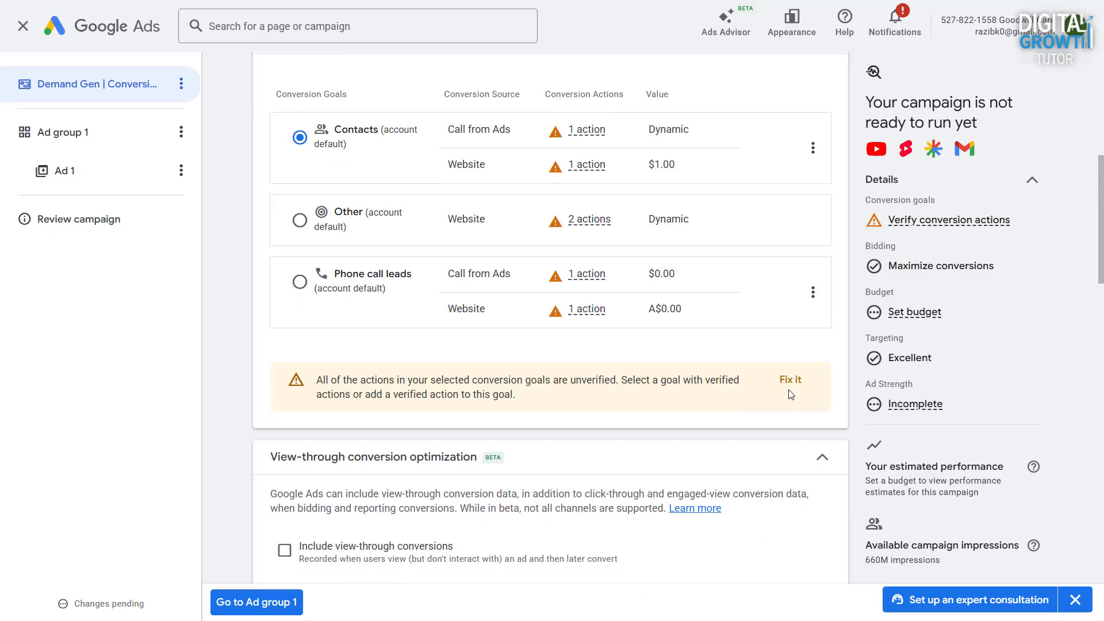
- Set the campaign's daily budget to A$30
{"action": "scroll", "coordinate": [789, 391], "scroll_direction": "down", "scroll_amount": 1}
{"action": "left_click", "coordinate": [455, 298]}
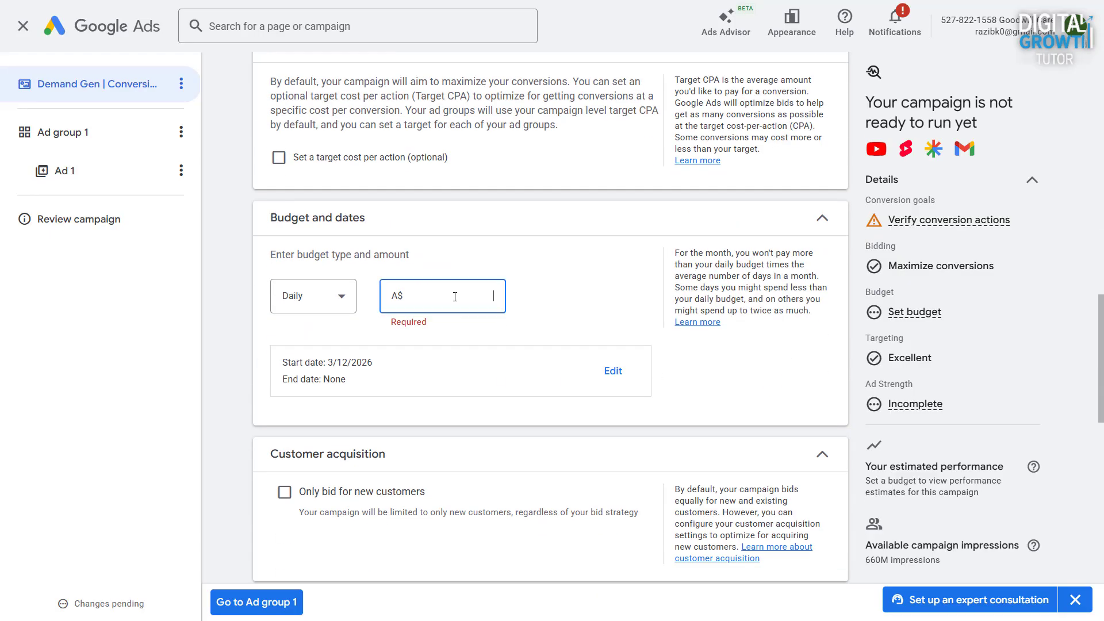
{"action": "type", "text": "30"}
{"action": "left_click", "coordinate": [502, 249]}
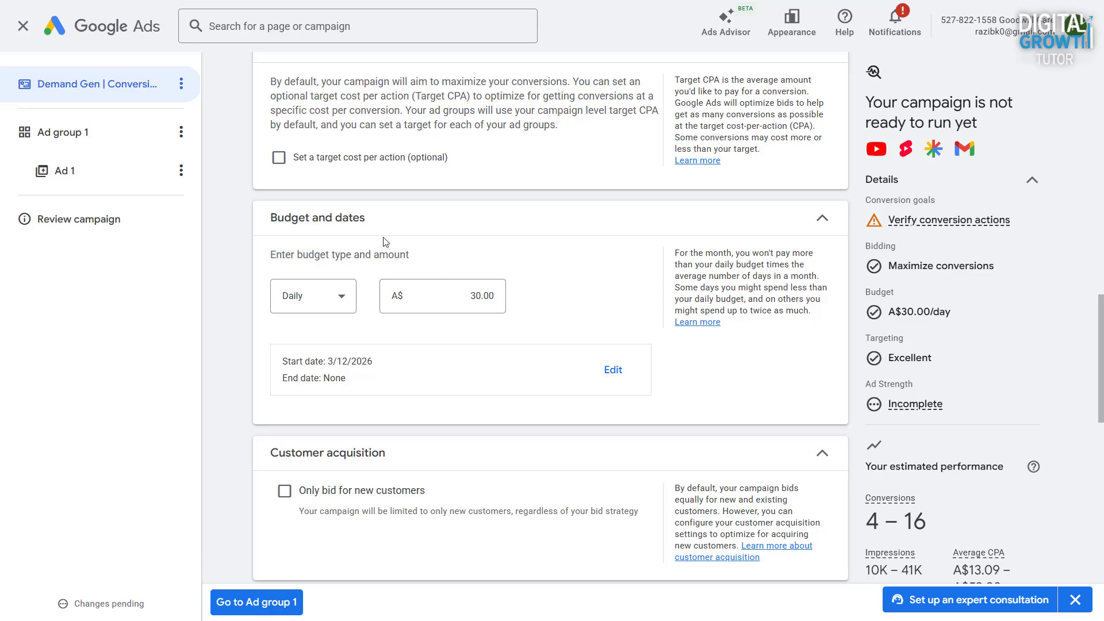
{"action": "scroll", "coordinate": [385, 241], "scroll_direction": "up", "scroll_amount": 3}
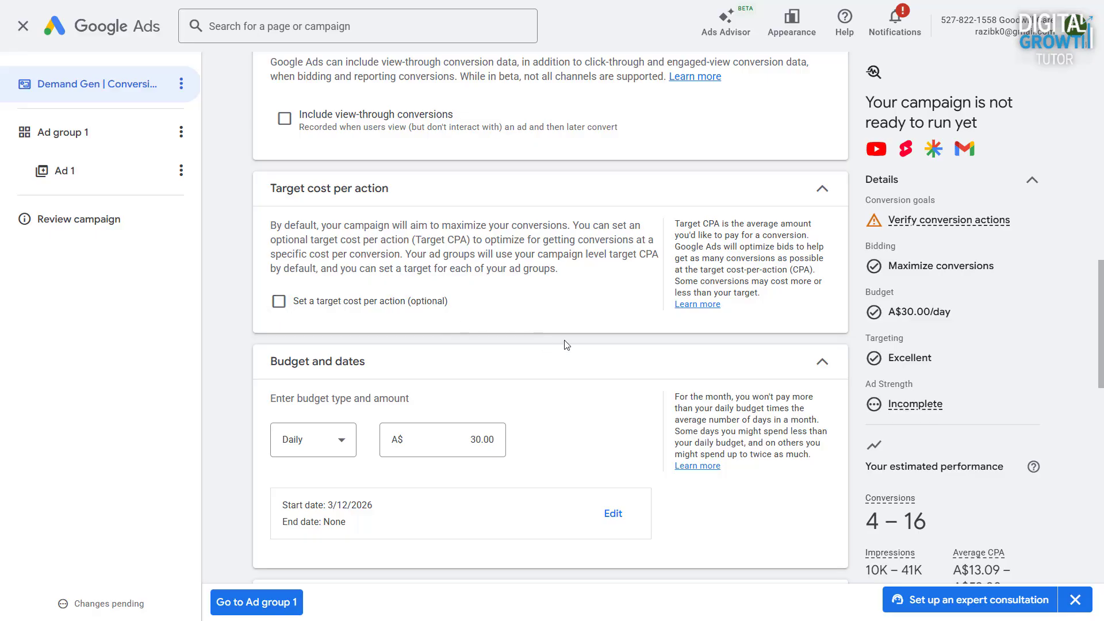
- Set the brand guidelines' main color to purple #7017ab and choose a green accent color
{"action": "scroll", "coordinate": [566, 345], "scroll_direction": "down", "scroll_amount": 6}
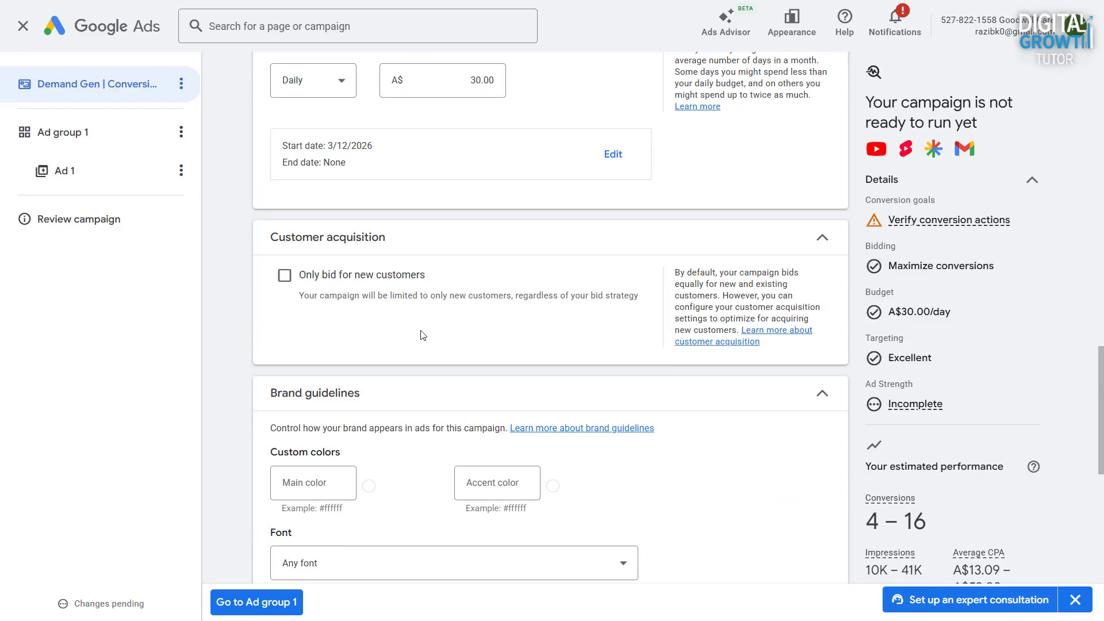
{"action": "scroll", "coordinate": [424, 335], "scroll_direction": "down", "scroll_amount": 4}
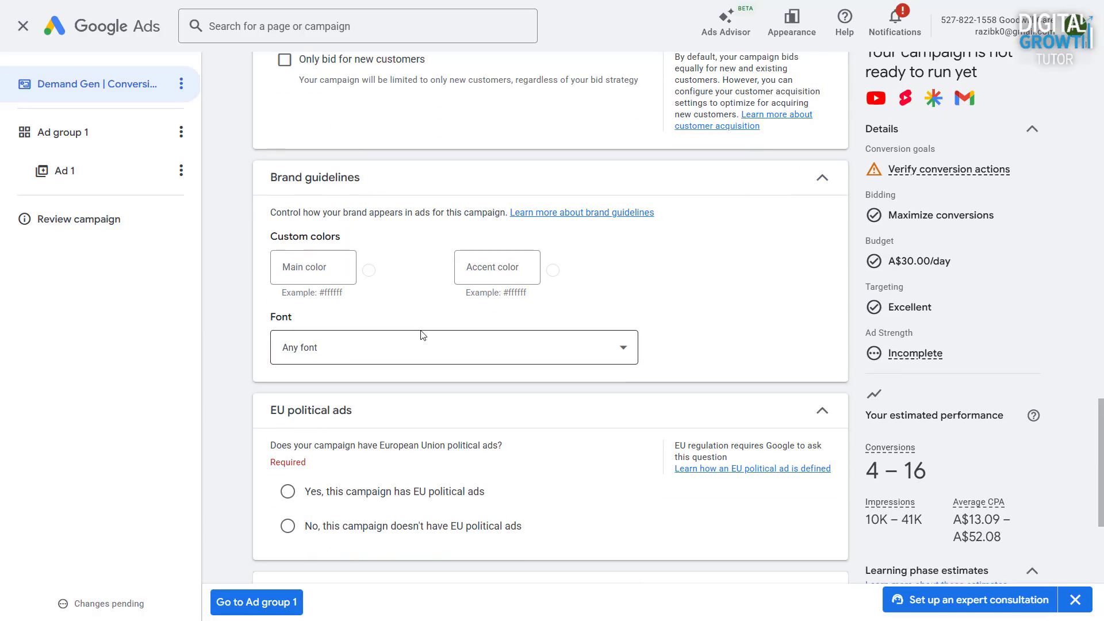
{"action": "left_click", "coordinate": [368, 269]}
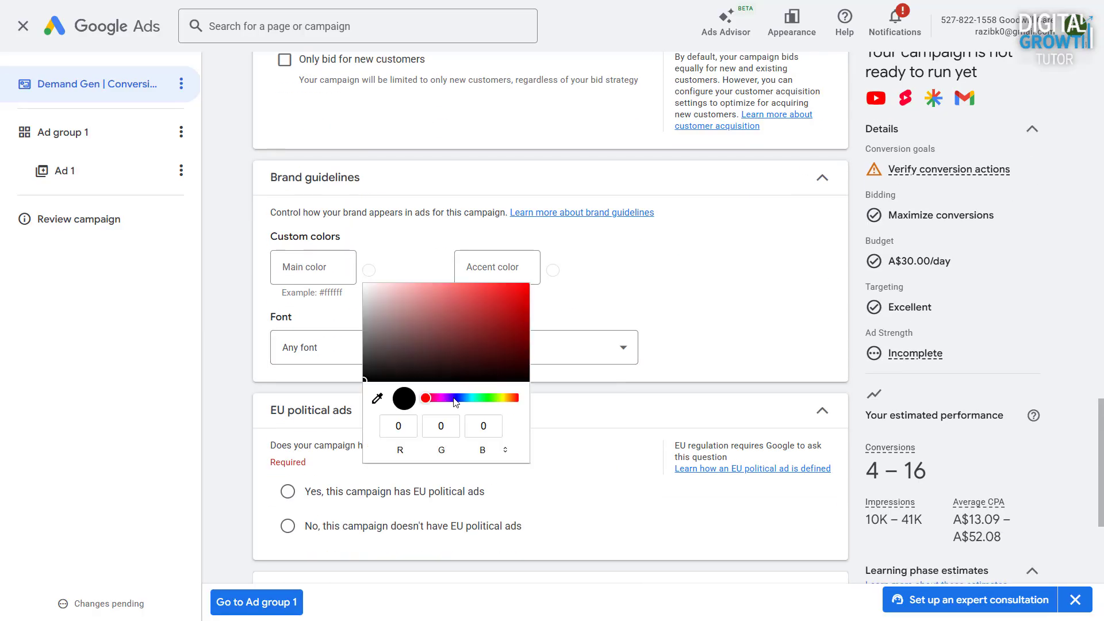
{"action": "left_click_drag", "start_coordinate": [427, 398], "coordinate": [446, 398]}
{"action": "left_click", "coordinate": [506, 317]}
{"action": "left_click", "coordinate": [562, 283]}
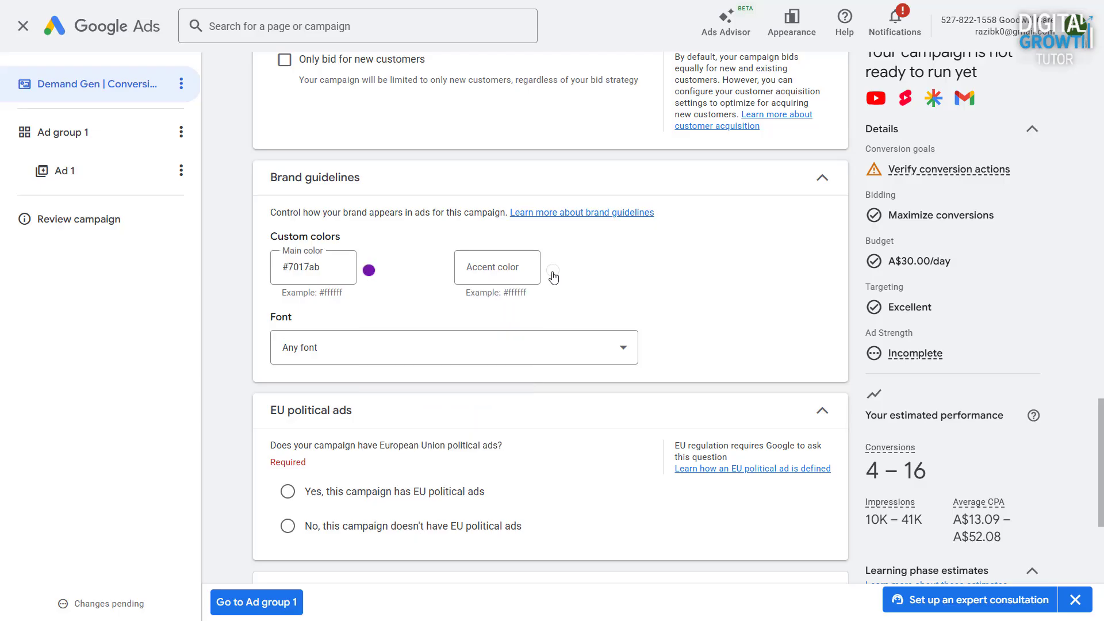
{"action": "left_click", "coordinate": [553, 272]}
{"action": "left_click", "coordinate": [676, 398]}
{"action": "left_click", "coordinate": [688, 320]}
{"action": "left_click", "coordinate": [767, 307]}
- Declare that the campaign has no EU political ads and expand the location and language settings
{"action": "scroll", "coordinate": [709, 310], "scroll_direction": "down", "scroll_amount": 4}
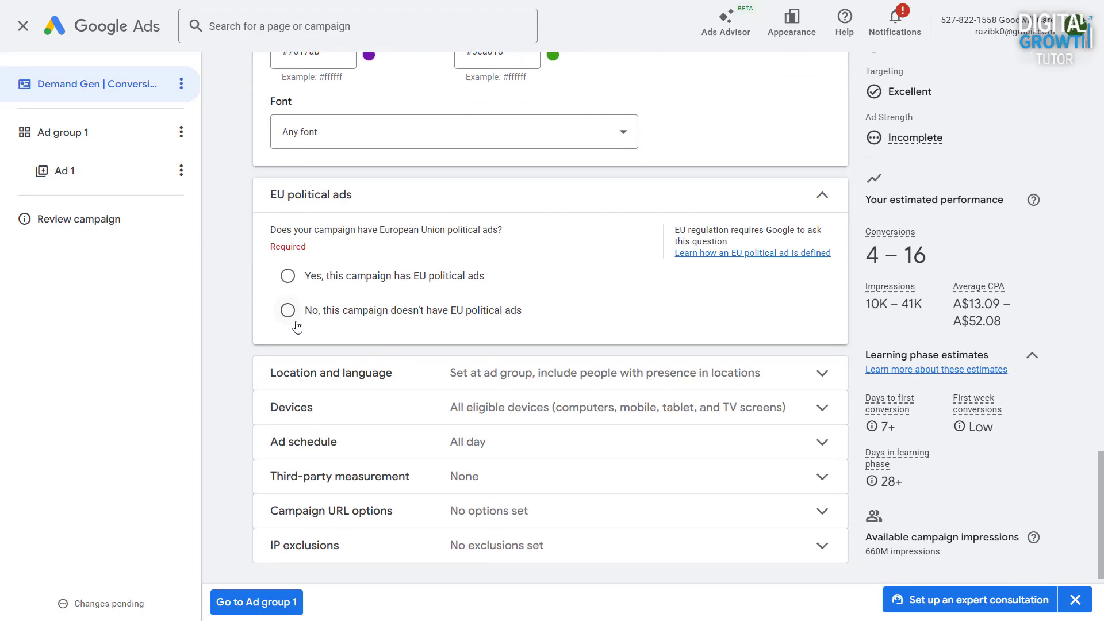
{"action": "left_click", "coordinate": [297, 326]}
{"action": "scroll", "coordinate": [516, 332], "scroll_direction": "down", "scroll_amount": 1}
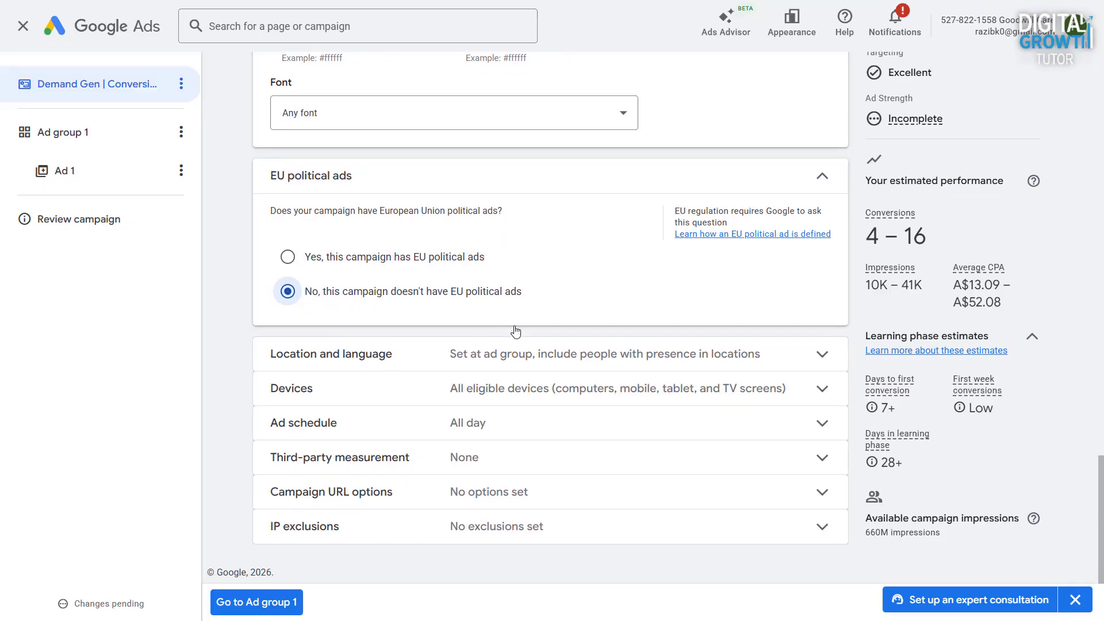
{"action": "left_click", "coordinate": [429, 353]}
{"action": "scroll", "coordinate": [492, 293], "scroll_direction": "down", "scroll_amount": 1}
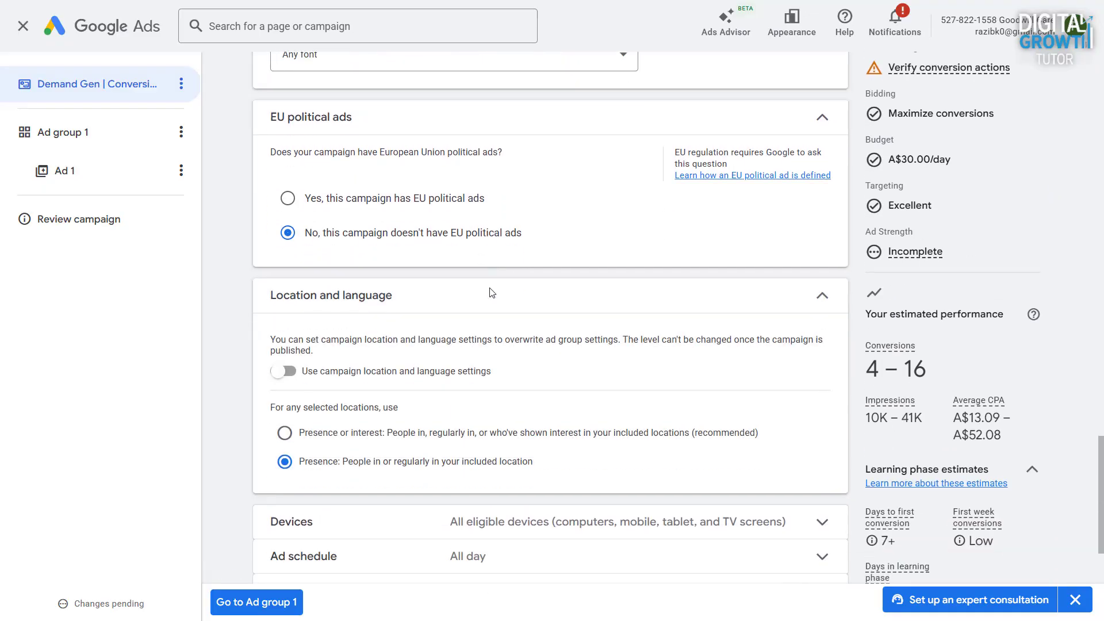
{"action": "scroll", "coordinate": [492, 293], "scroll_direction": "down", "scroll_amount": 2}
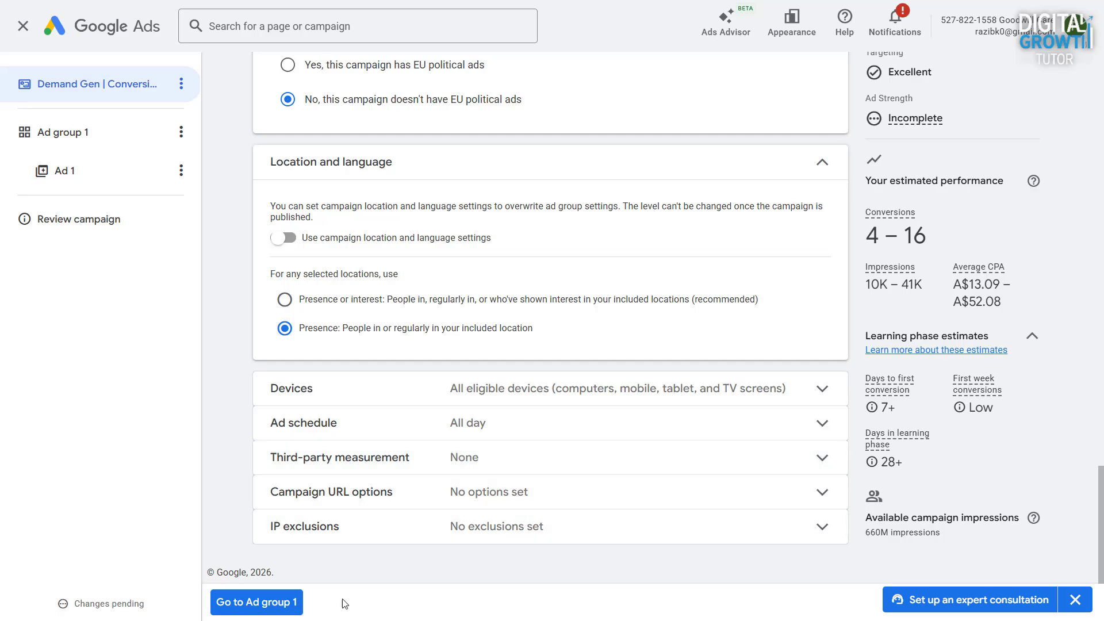
- In Ad group 1, target the city of Sydney, New South Wales, Australia instead of the whole country
{"action": "left_click", "coordinate": [268, 612]}
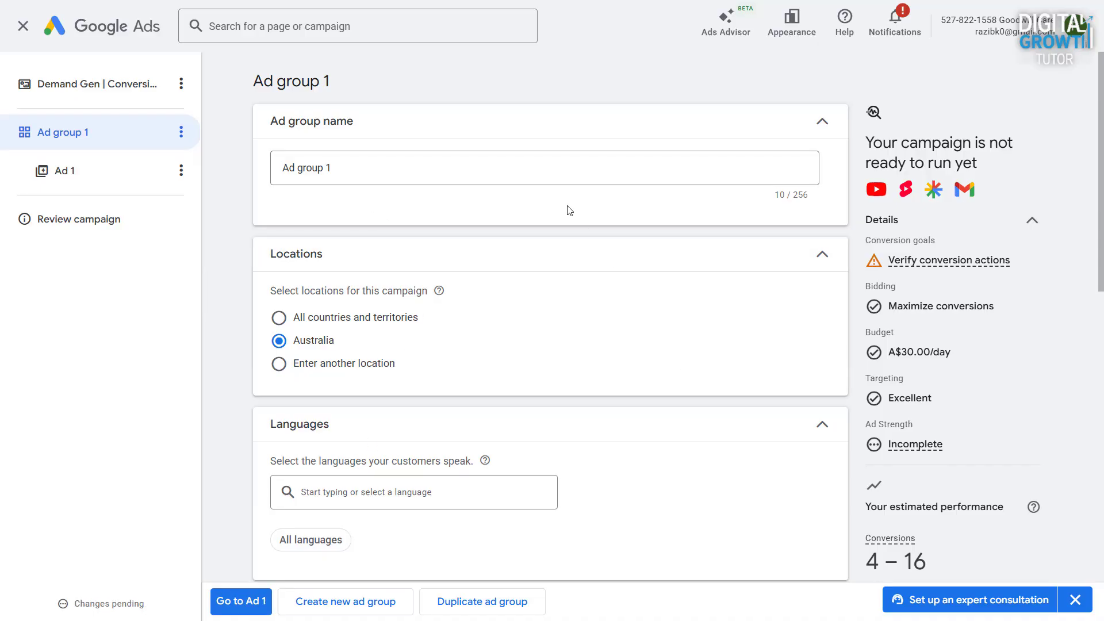
{"action": "left_click", "coordinate": [566, 165]}
{"action": "scroll", "coordinate": [564, 164], "scroll_direction": "down", "scroll_amount": 3}
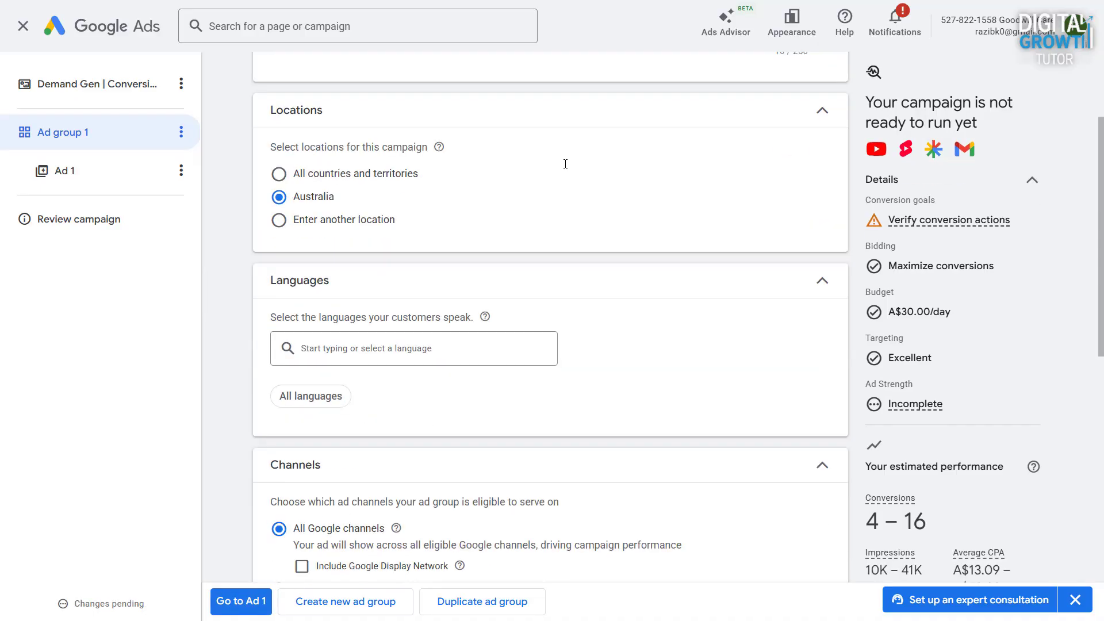
{"action": "left_click", "coordinate": [353, 224]}
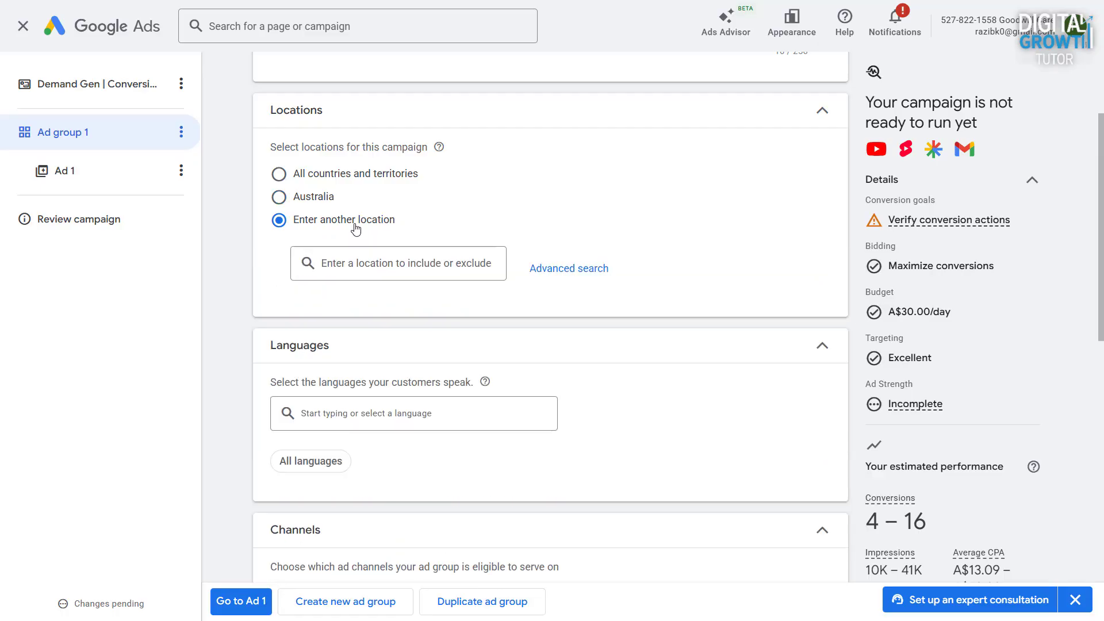
{"action": "left_click", "coordinate": [555, 269]}
{"action": "type", "text": "Sydney"}
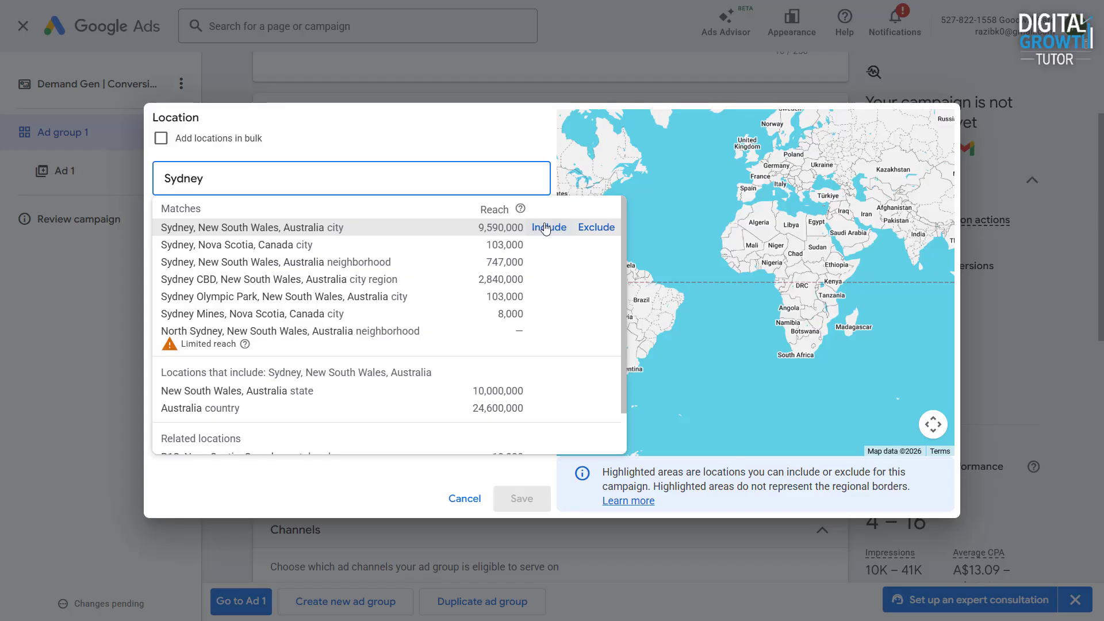
{"action": "left_click", "coordinate": [541, 227]}
{"action": "left_click", "coordinate": [542, 504]}
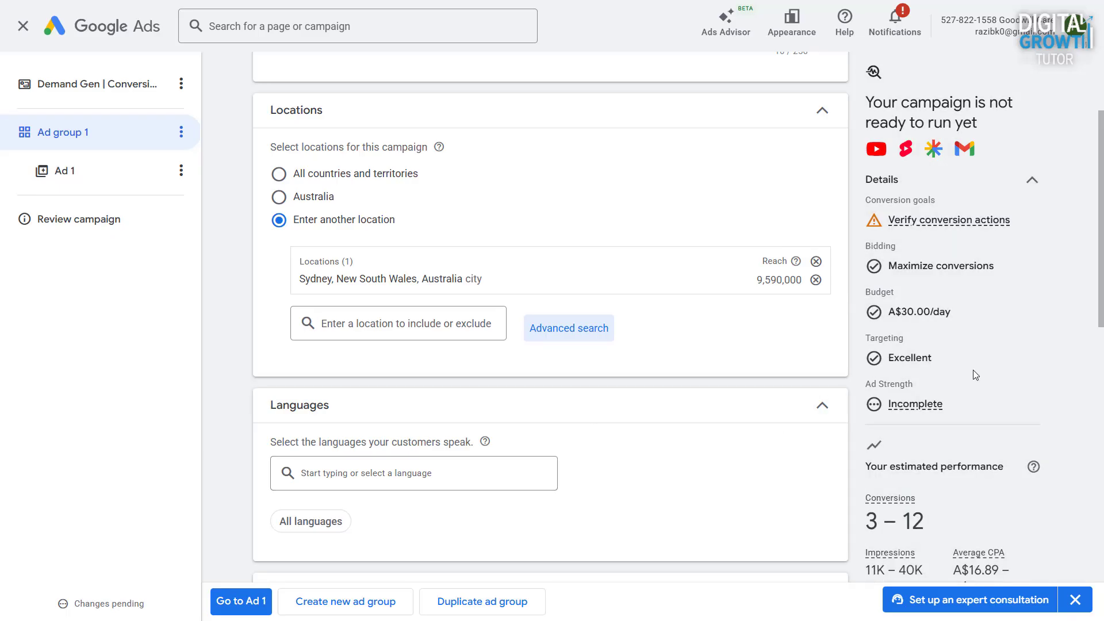
- Try choosing the ad group's channels individually and switch back to All Google channels
{"action": "scroll", "coordinate": [973, 371], "scroll_direction": "down", "scroll_amount": 9}
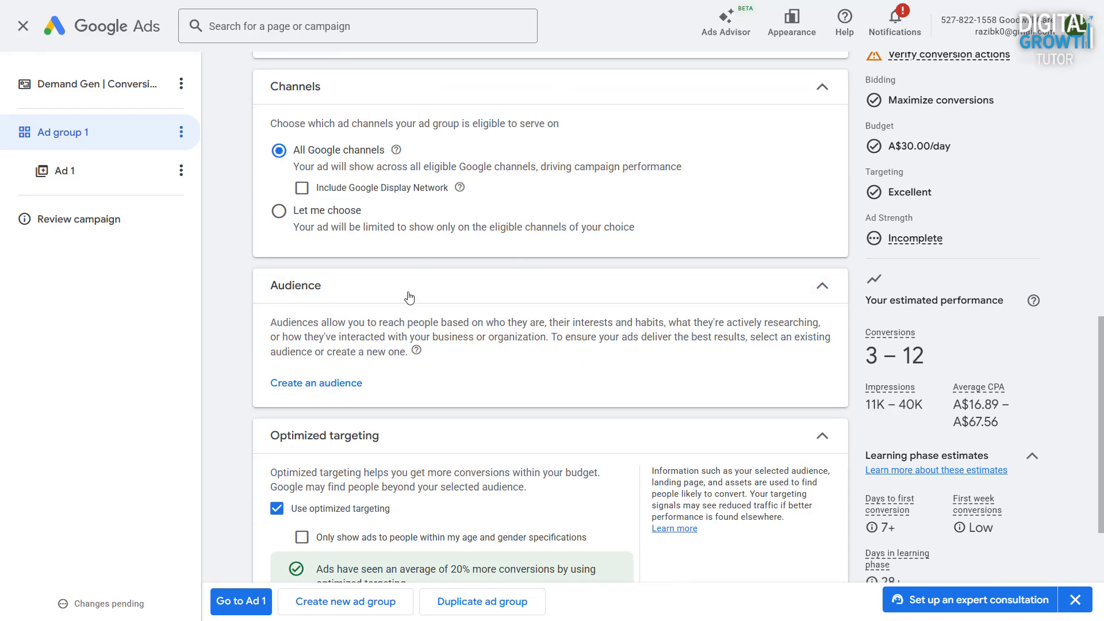
{"action": "left_click", "coordinate": [279, 211]}
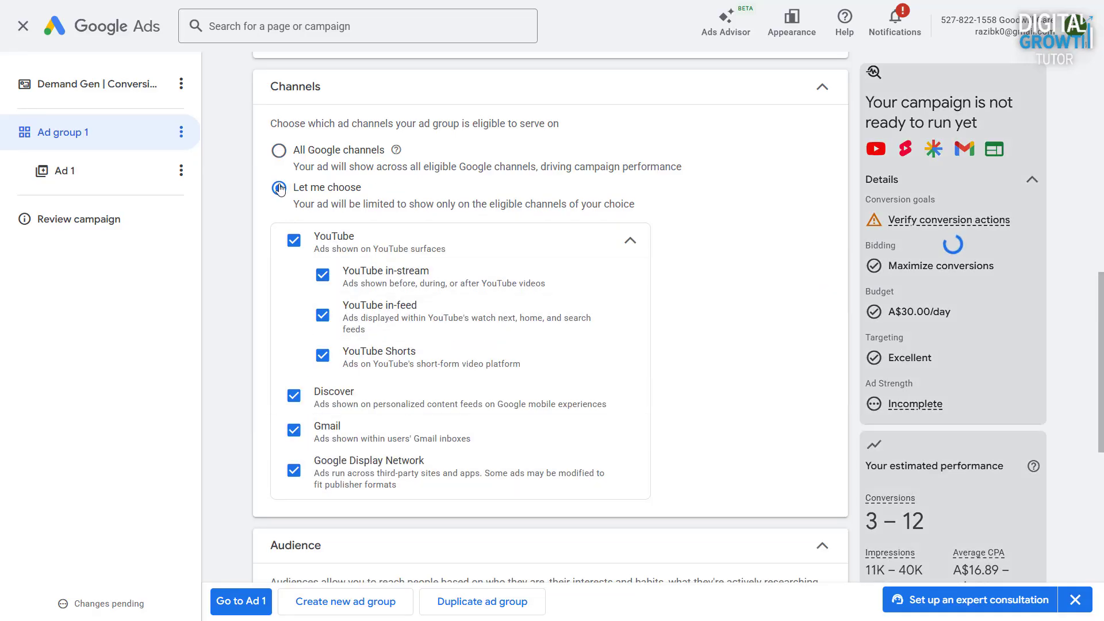
{"action": "left_click", "coordinate": [280, 152]}
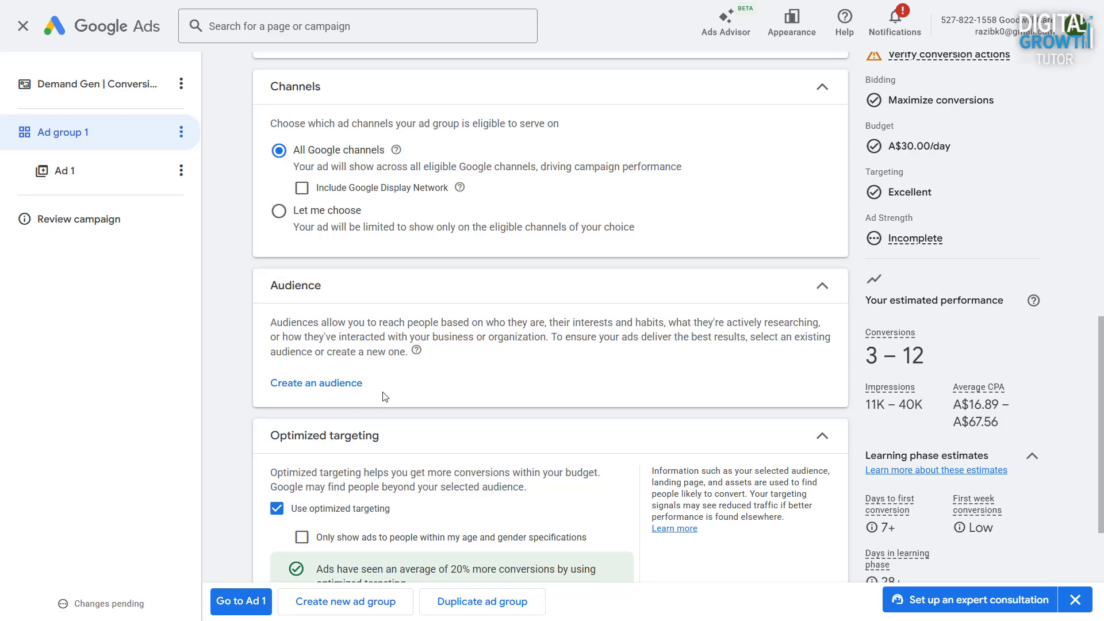
- Create a new audience with a custom segment of people who searched Google for "Special education" and "Disability care"
{"action": "left_click", "coordinate": [335, 384]}
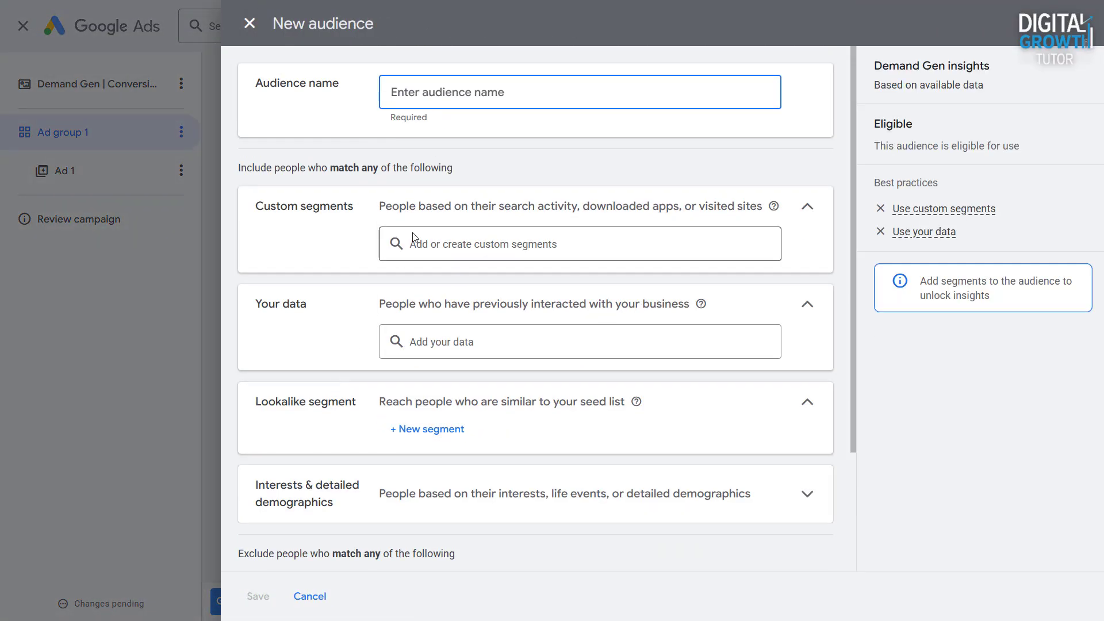
{"action": "left_click", "coordinate": [412, 236]}
{"action": "left_click", "coordinate": [731, 242]}
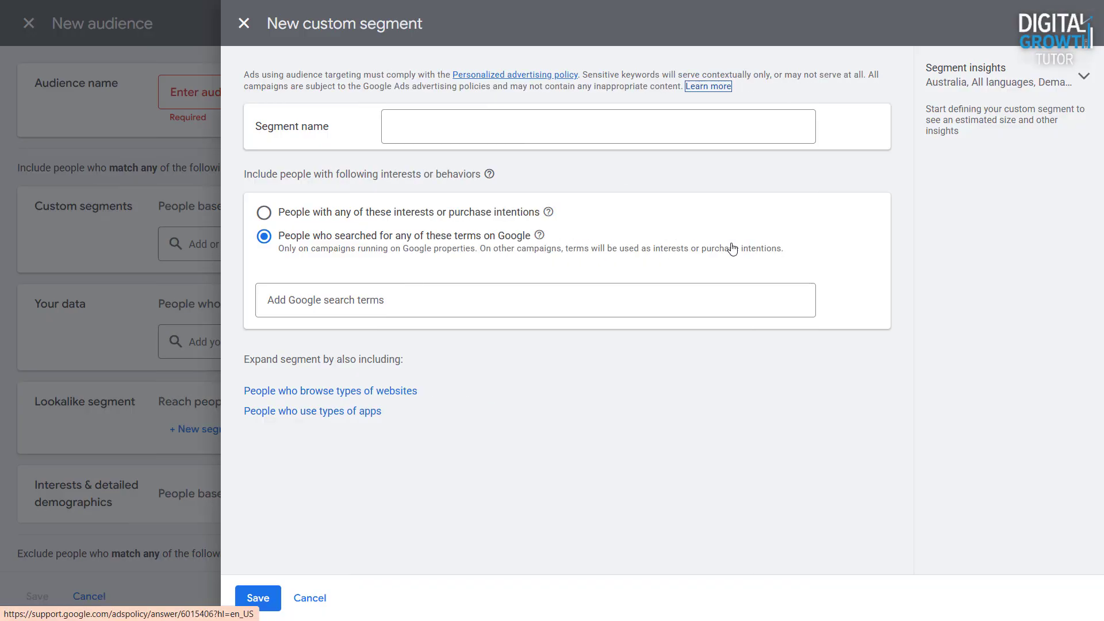
{"action": "left_click", "coordinate": [316, 301]}
{"action": "type", "text": "Spec"}
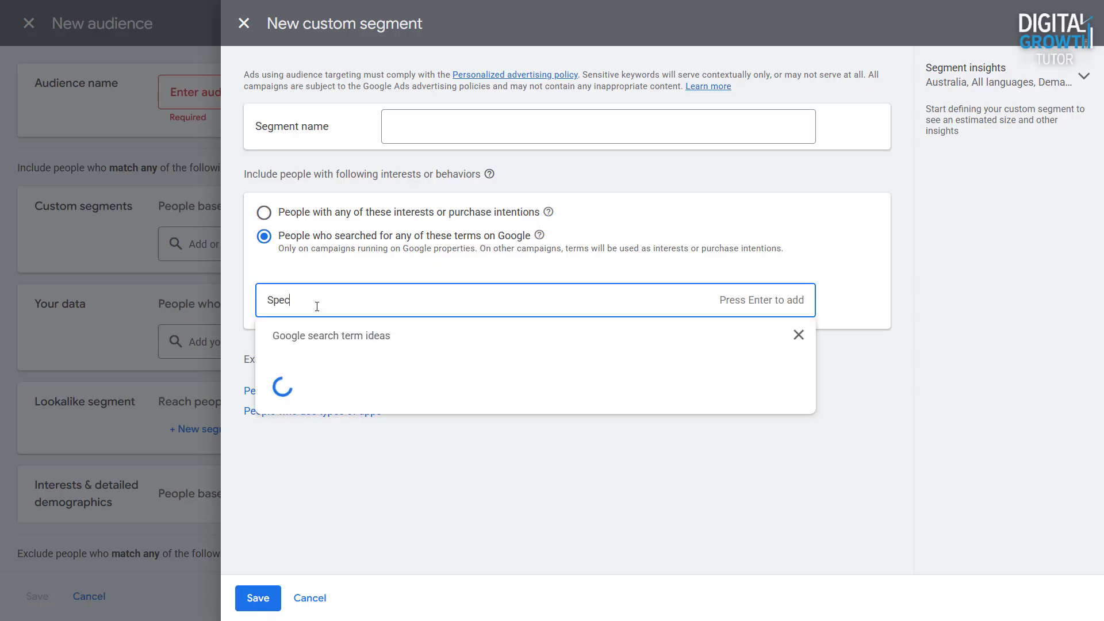
{"action": "type", "text": "ial education"}
{"action": "key", "text": "Return"}
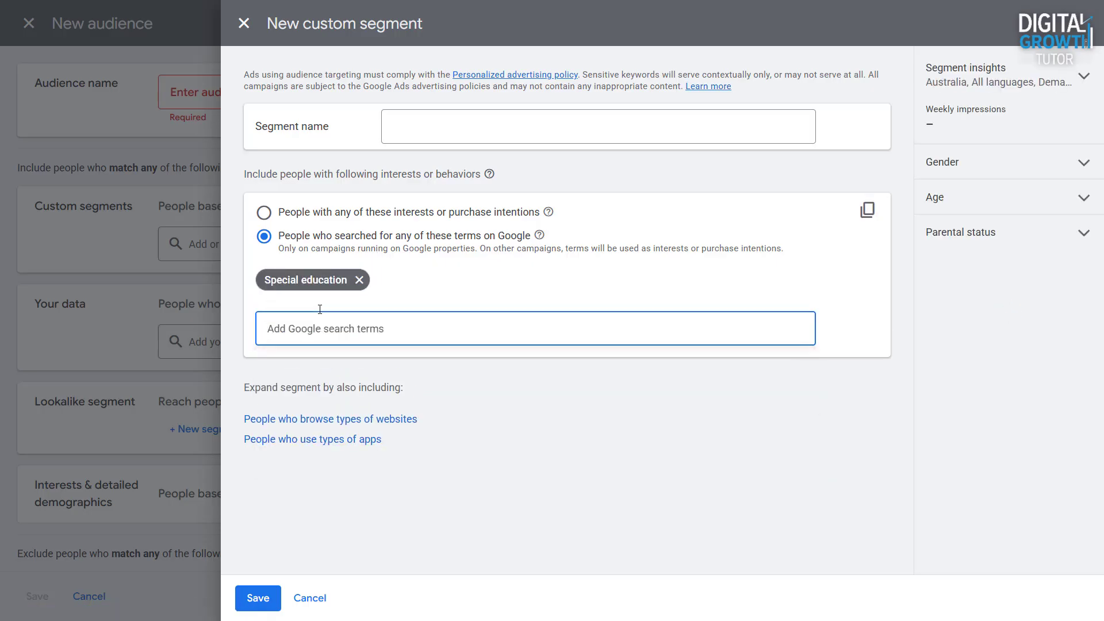
{"action": "type", "text": "Disability care"}
{"action": "key", "text": "Return"}
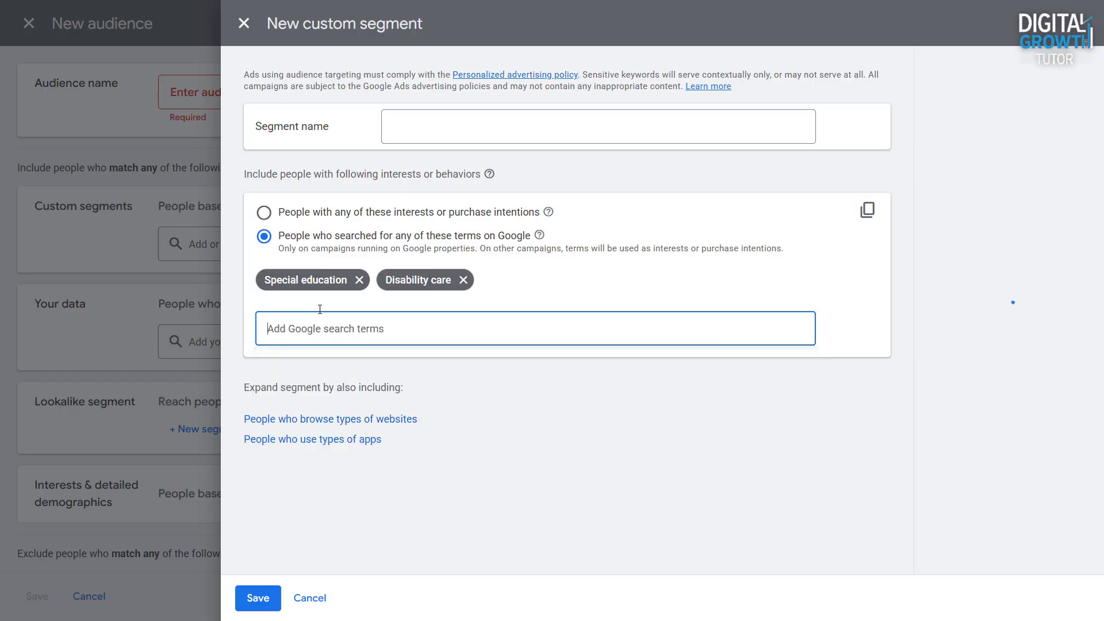
- Name the custom segment "Disability care keyword" and save it to the audience
{"action": "left_click", "coordinate": [428, 121]}
{"action": "type", "text": "Disability care keyword"}
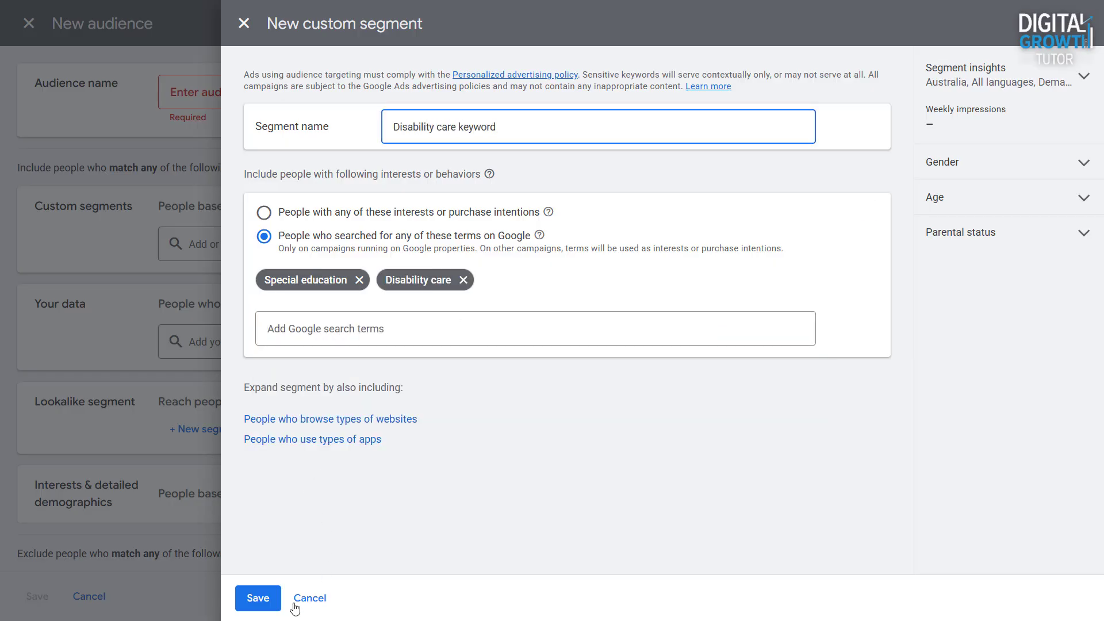
{"action": "left_click", "coordinate": [258, 598]}
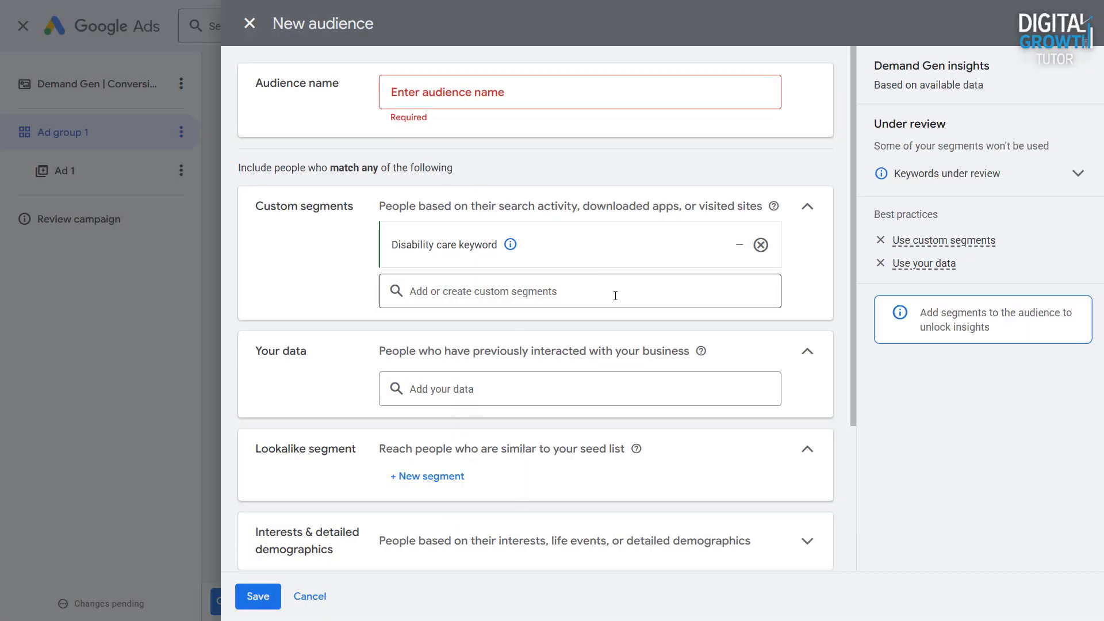
- Browse the existing Your data segments available for the audience without adding any
{"action": "scroll", "coordinate": [615, 296], "scroll_direction": "down", "scroll_amount": 1}
{"action": "left_click", "coordinate": [514, 316]}
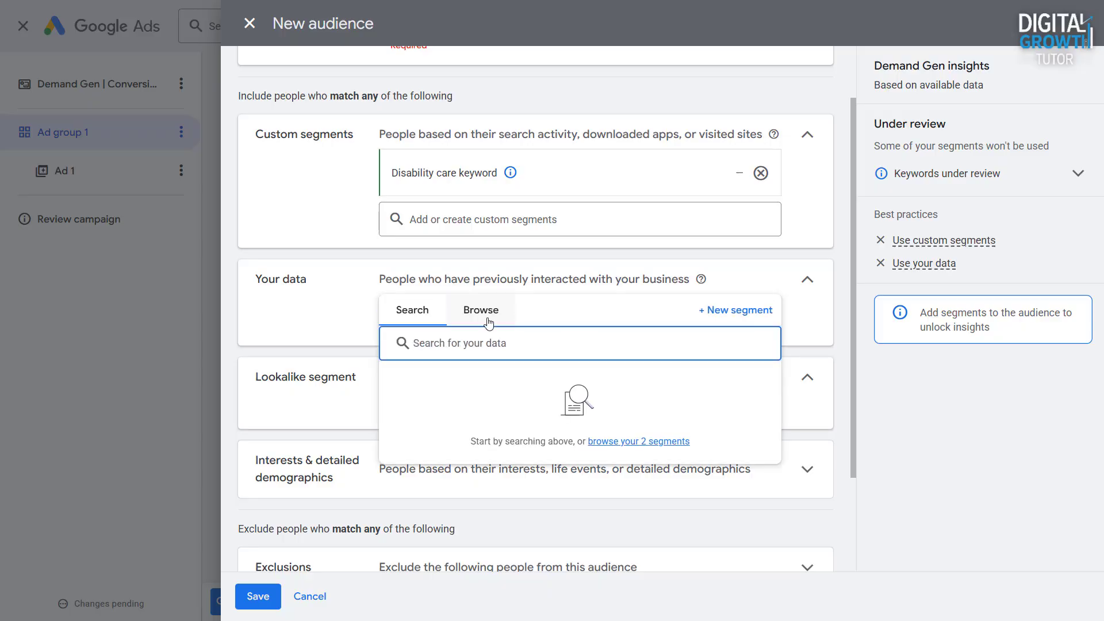
{"action": "left_click", "coordinate": [488, 323]}
{"action": "left_click", "coordinate": [353, 322]}
{"action": "scroll", "coordinate": [352, 322], "scroll_direction": "down", "scroll_amount": 2}
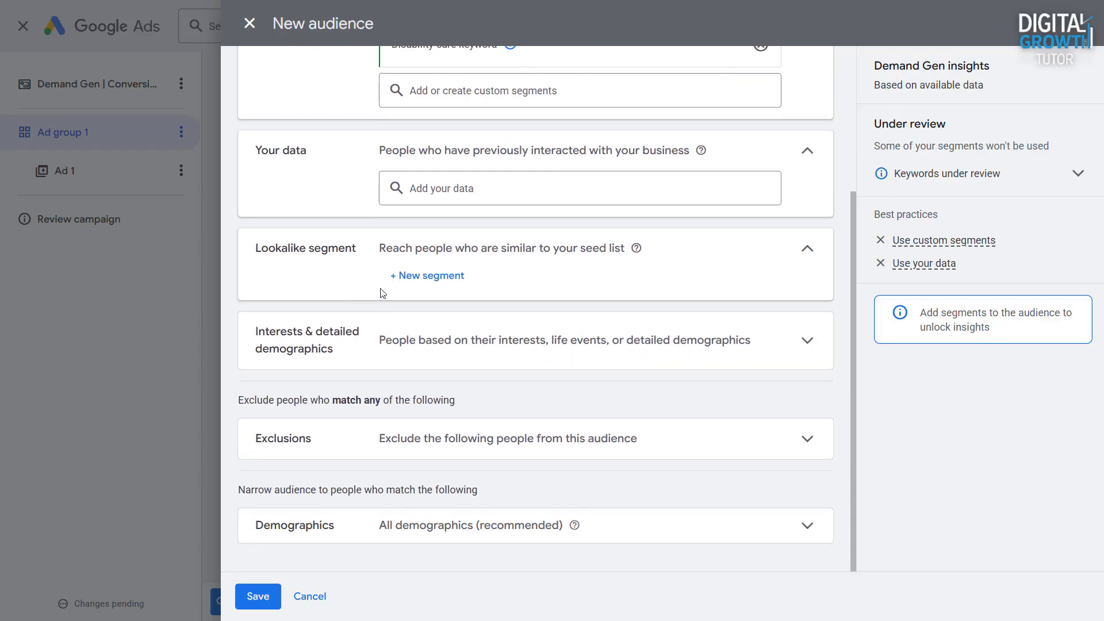
- Search interests and detailed demographics for "health" and add the Health Care Education and Healthcare Industry segments
{"action": "left_click", "coordinate": [452, 345]}
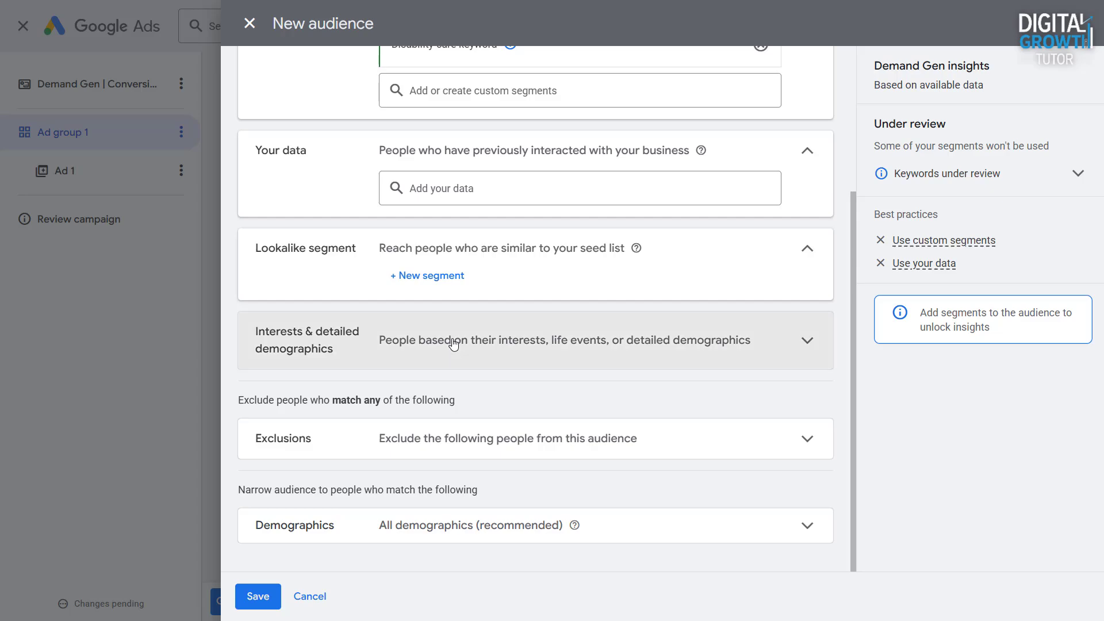
{"action": "left_click", "coordinate": [452, 343]}
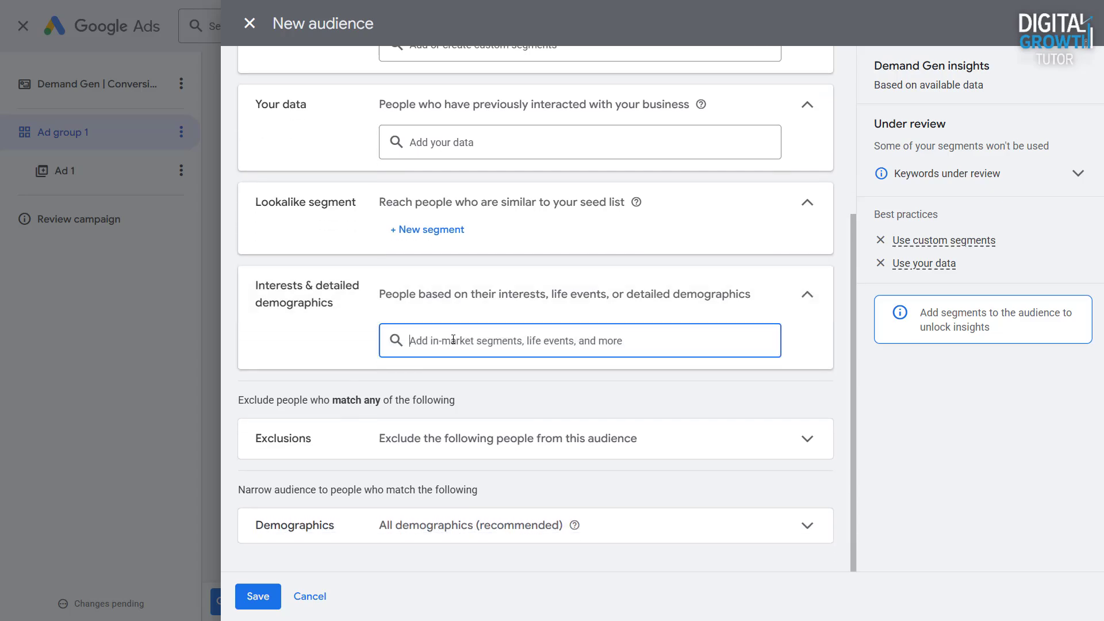
{"action": "type", "text": "health"}
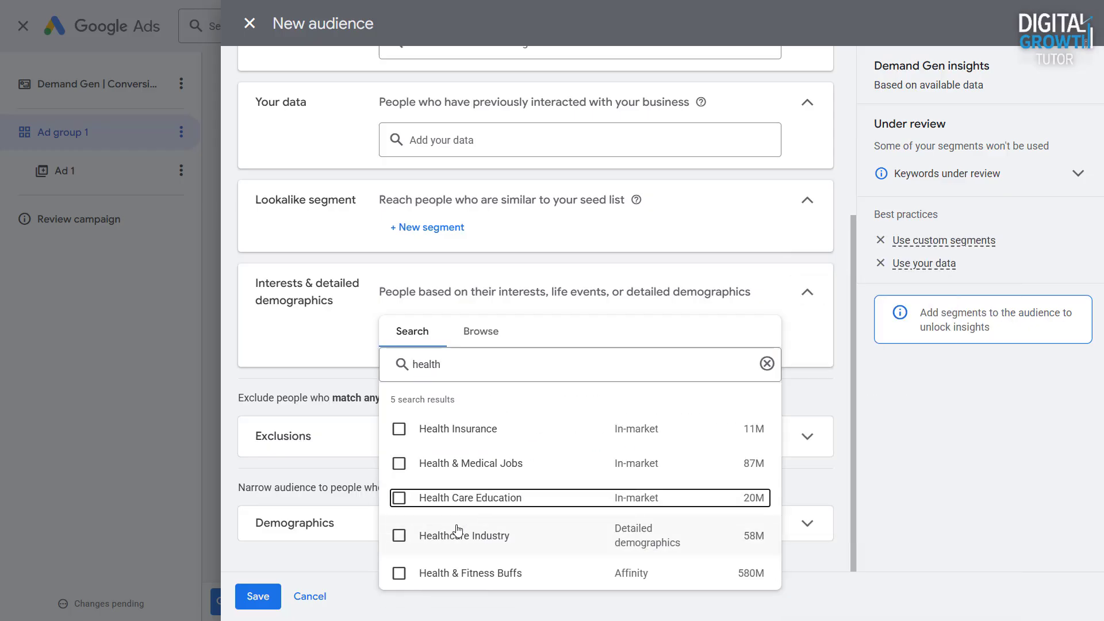
{"action": "left_click", "coordinate": [401, 501]}
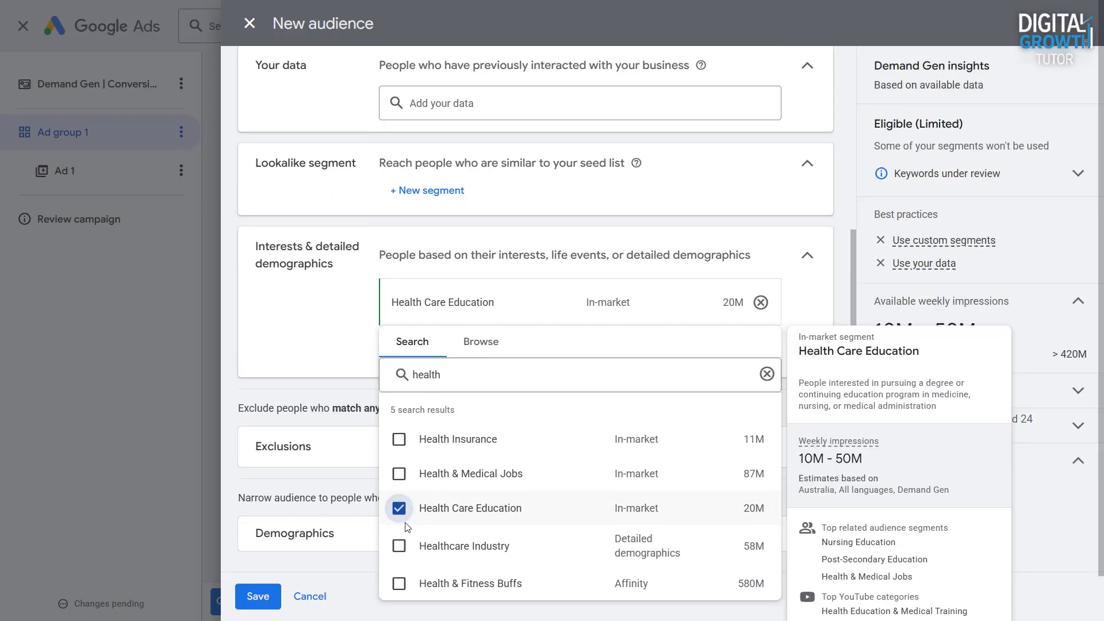
{"action": "left_click", "coordinate": [401, 543]}
{"action": "left_click", "coordinate": [320, 334]}
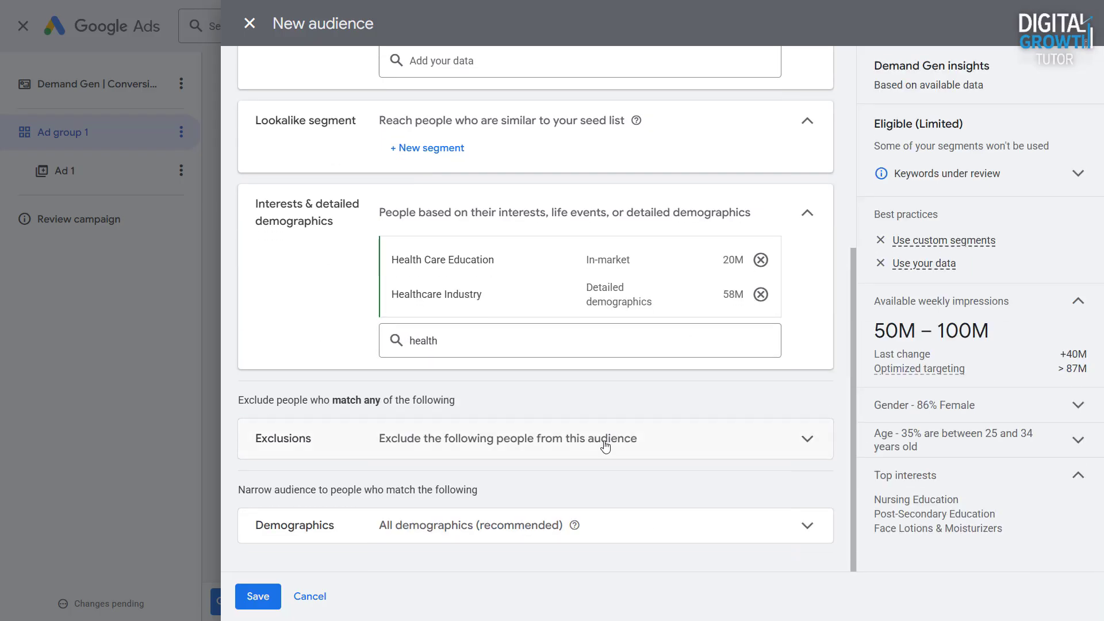
- Narrow the audience's demographics to a minimum age of 45
{"action": "left_click", "coordinate": [683, 535]}
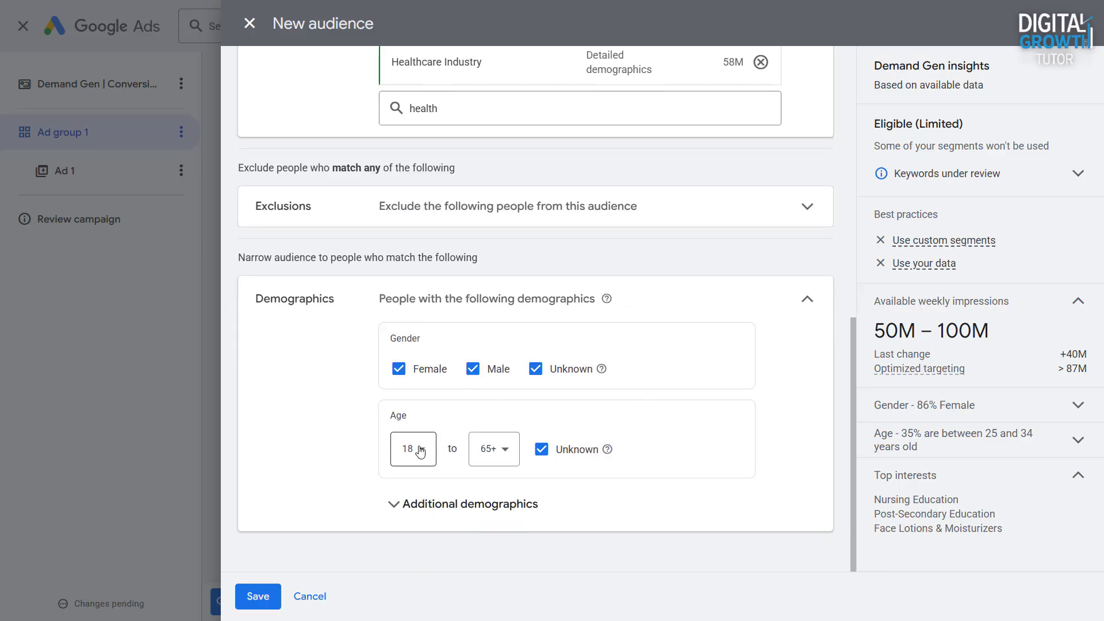
{"action": "left_click", "coordinate": [420, 453]}
{"action": "left_click", "coordinate": [412, 298]}
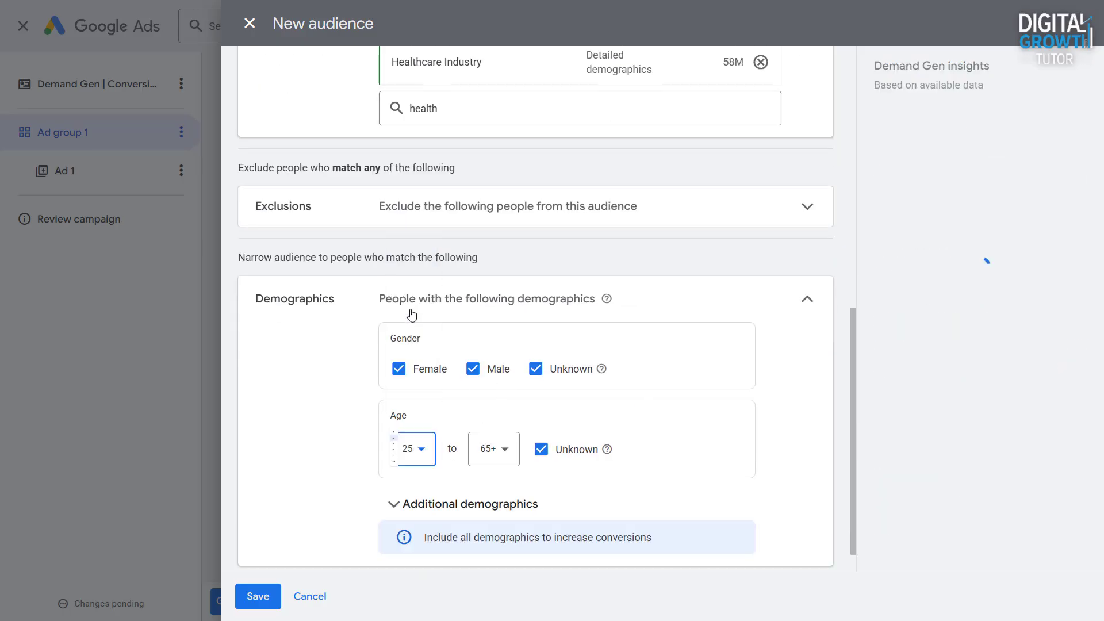
{"action": "left_click", "coordinate": [417, 463]}
{"action": "left_click", "coordinate": [412, 378]}
{"action": "scroll", "coordinate": [393, 465], "scroll_direction": "down", "scroll_amount": 1}
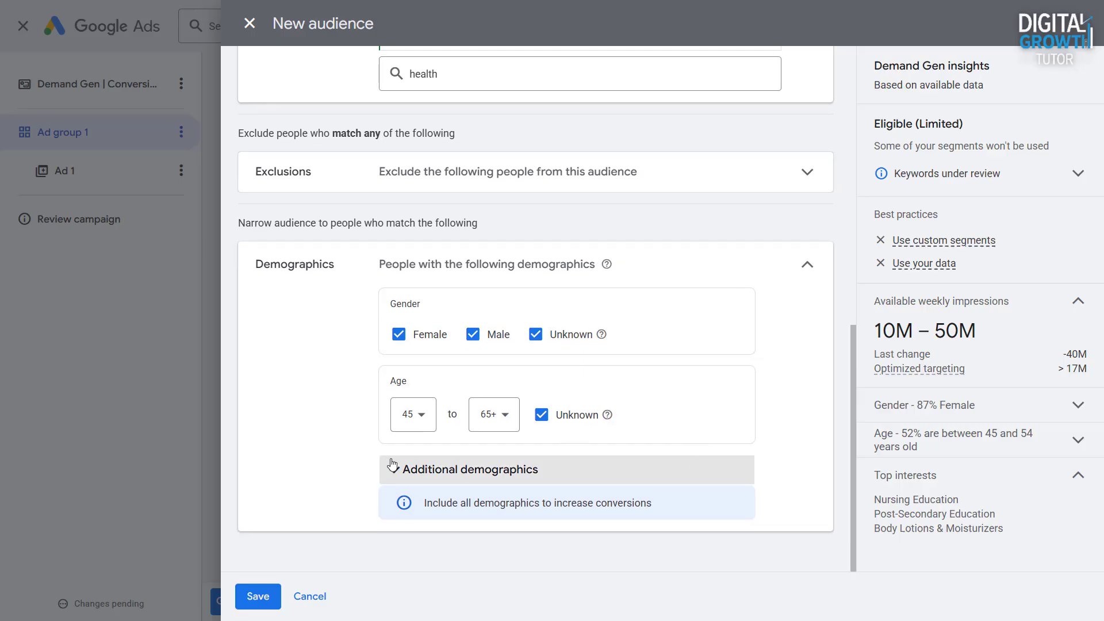
{"action": "left_click", "coordinate": [393, 464]}
- Name the audience "Disability Healthcare" and save it to Ad group 1
{"action": "scroll", "coordinate": [345, 465], "scroll_direction": "up", "scroll_amount": 10}
{"action": "left_click", "coordinate": [423, 95]}
{"action": "type", "text": "Disability Healthcare"}
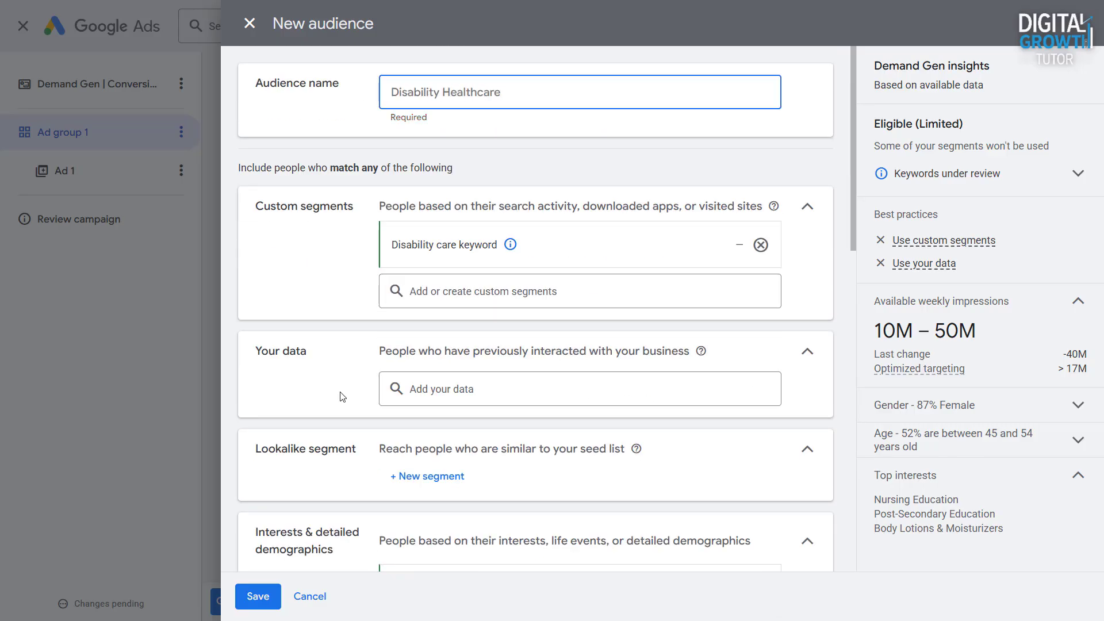
{"action": "scroll", "coordinate": [342, 397], "scroll_direction": "down", "scroll_amount": 5}
{"action": "left_click", "coordinate": [272, 604]}
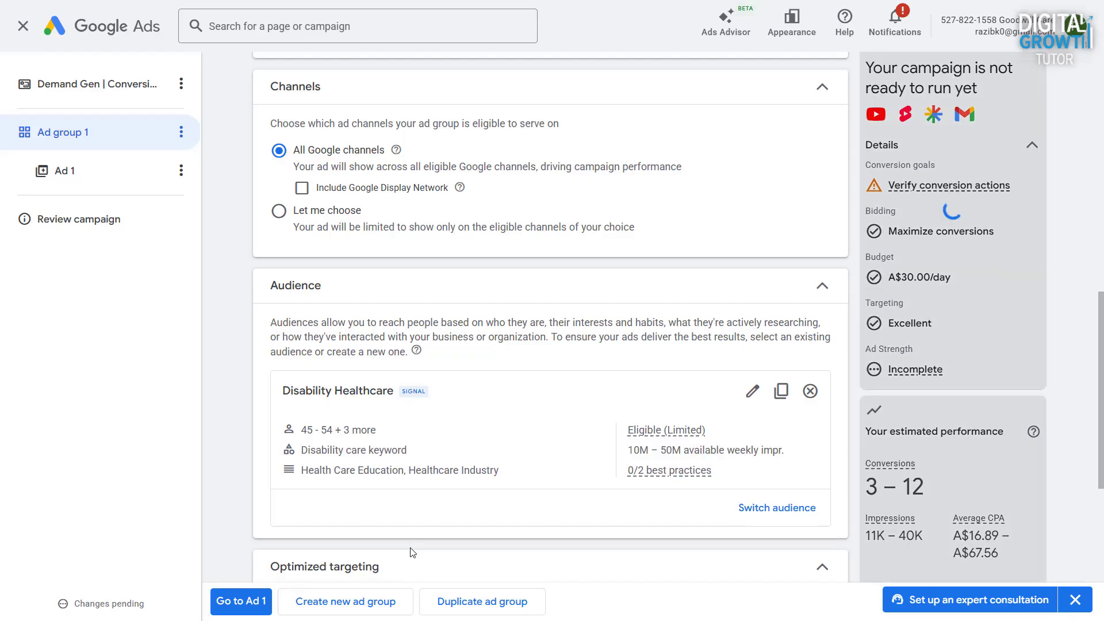
- Review the ad group's audience and optimized targeting settings and proceed to Ad 1
{"action": "scroll", "coordinate": [1097, 448], "scroll_direction": "down", "scroll_amount": 1}
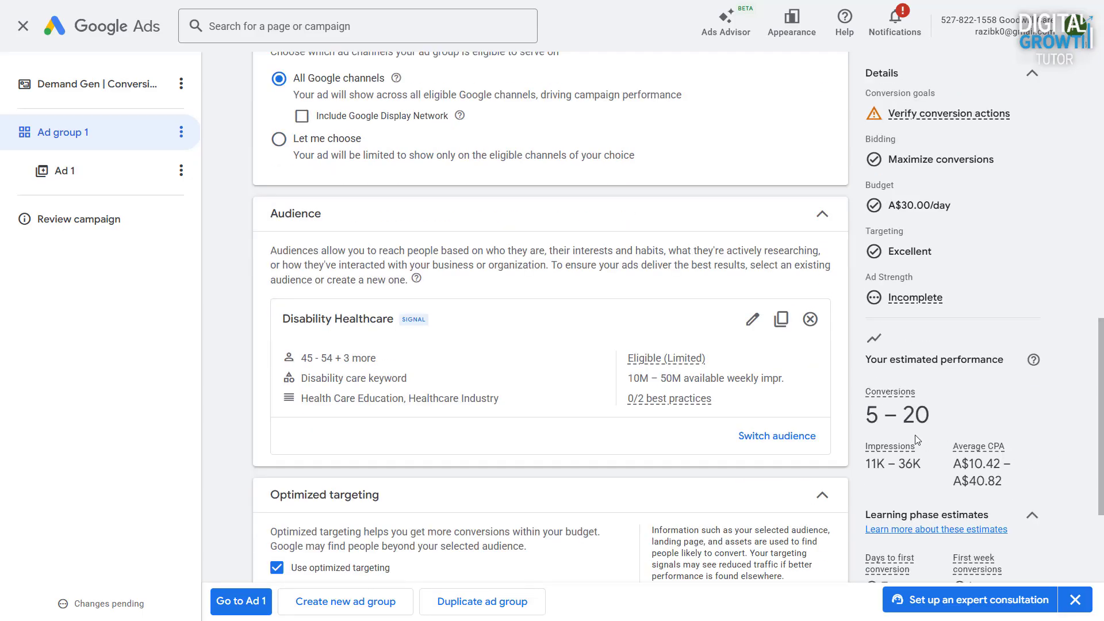
{"action": "scroll", "coordinate": [478, 438], "scroll_direction": "down", "scroll_amount": 3}
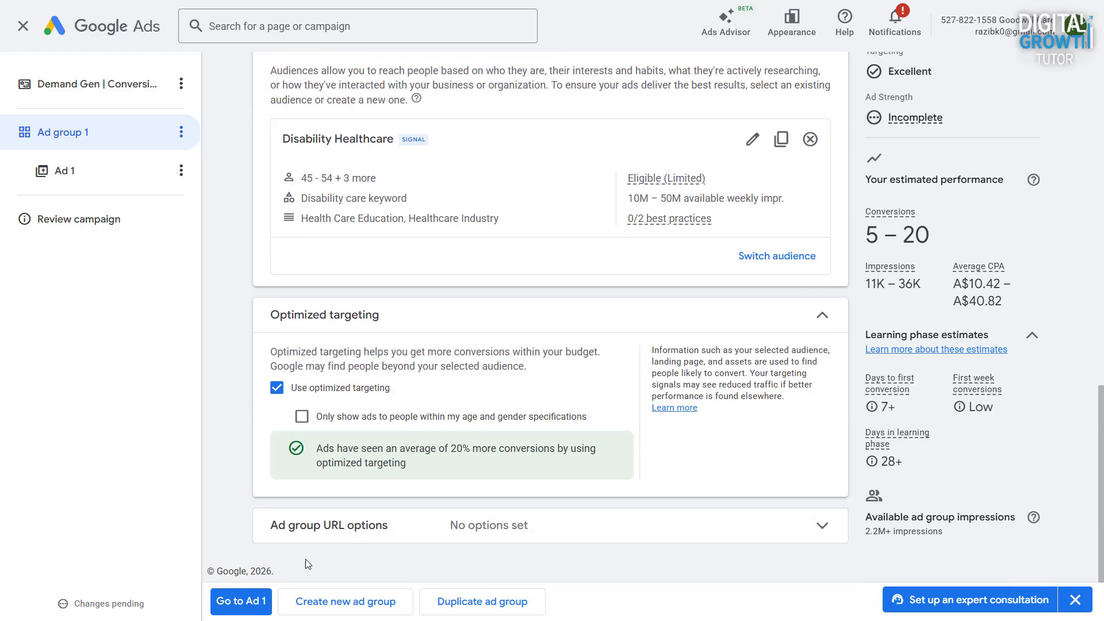
{"action": "left_click", "coordinate": [246, 602]}
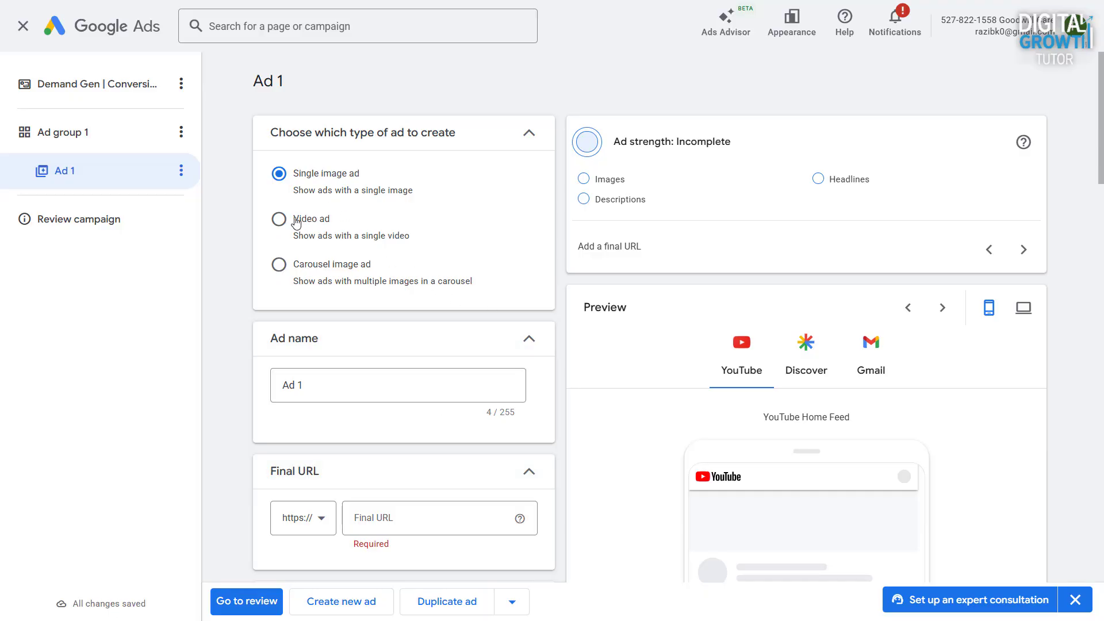
- Try the Video ad and Carousel image ad types for Ad 1 and switch back to Single image ad
{"action": "left_click", "coordinate": [278, 221]}
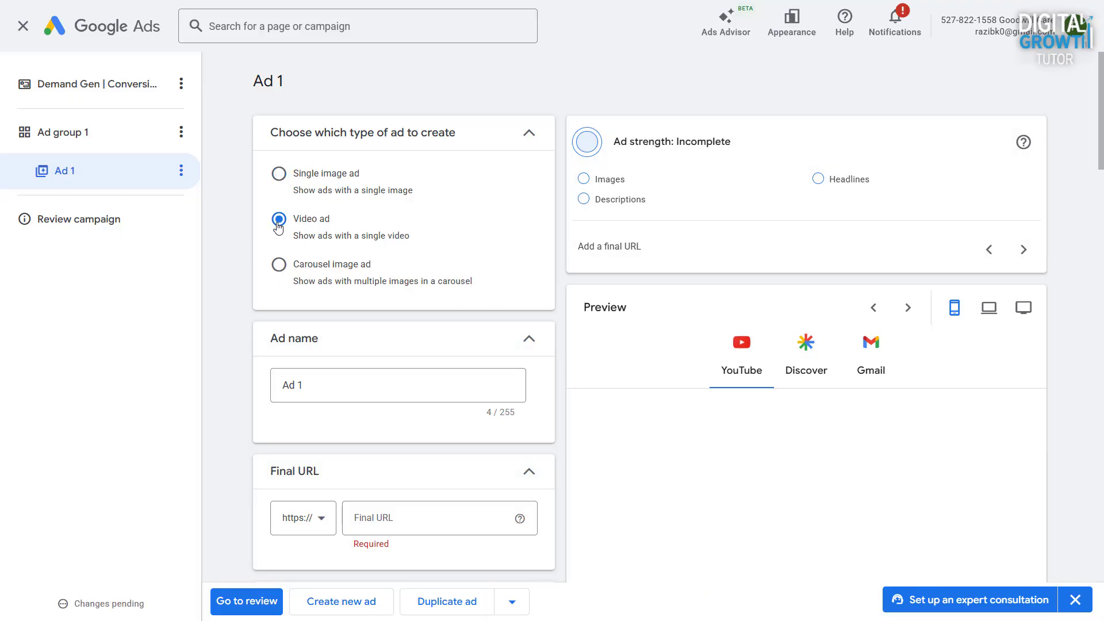
{"action": "left_click", "coordinate": [279, 264]}
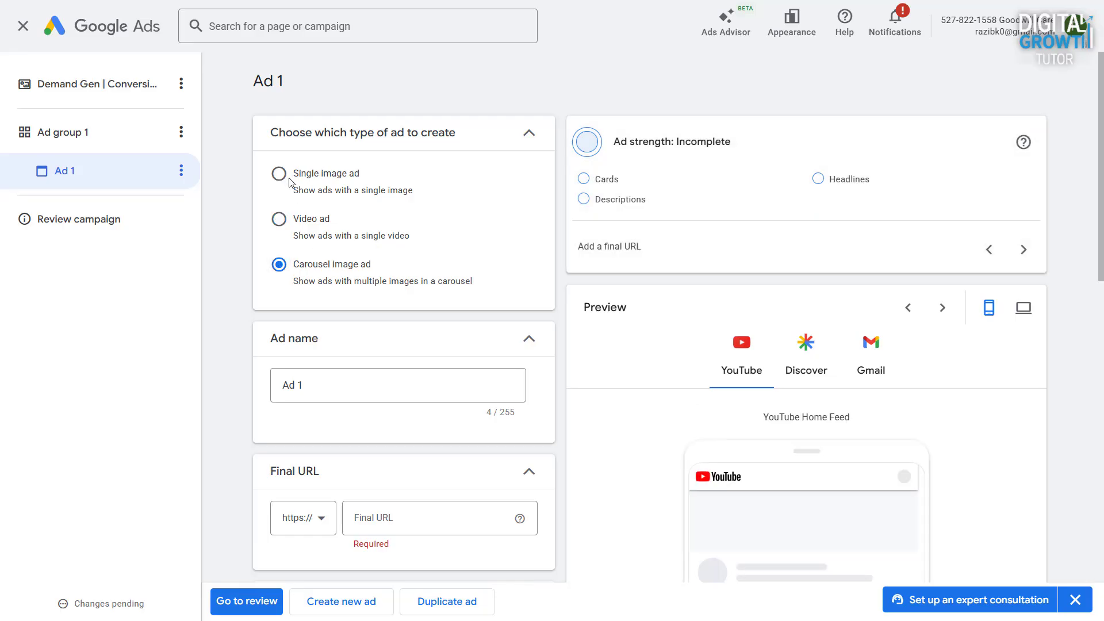
{"action": "left_click", "coordinate": [290, 182]}
- Set Ad 1's final URL to goodwillcare.com.au/ and hide the notice about ads not running
{"action": "scroll", "coordinate": [389, 215], "scroll_direction": "down", "scroll_amount": 5}
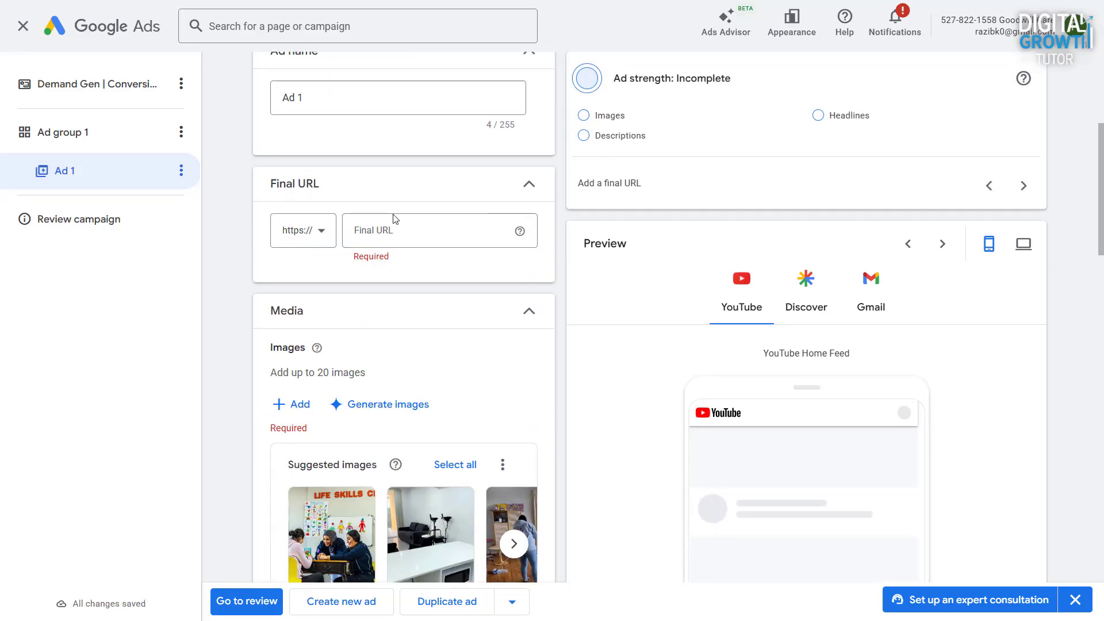
{"action": "left_click", "coordinate": [371, 263]}
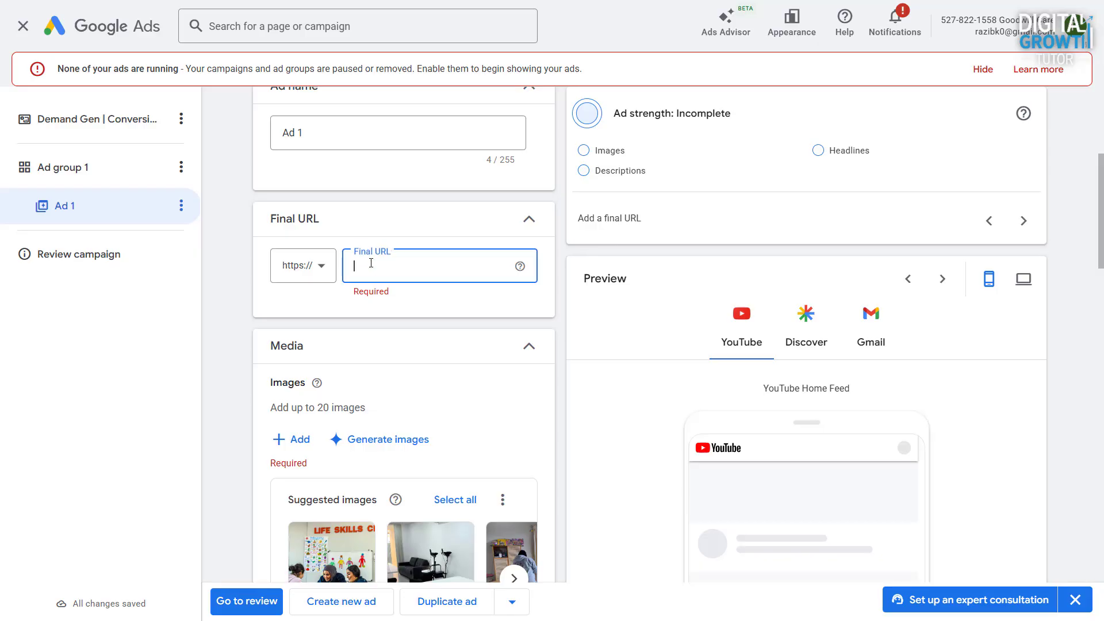
{"action": "type", "text": "goodwillcare.com.au/"}
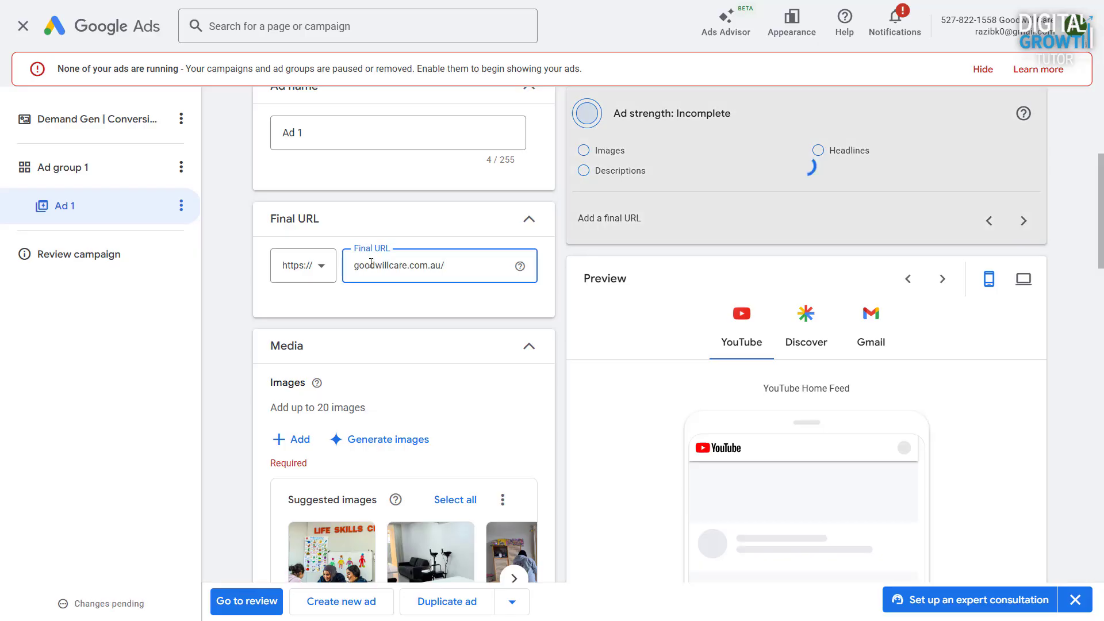
{"action": "left_click", "coordinate": [983, 70]}
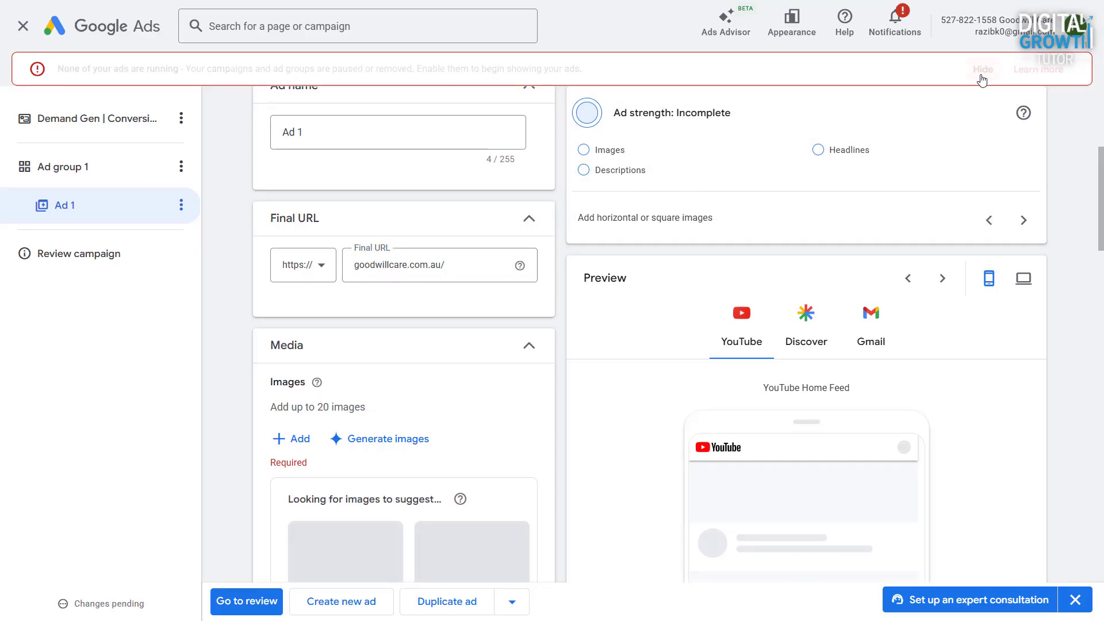
- Open the image picker for Ad 1 and look through the website, free stock, upload and asset library sources
{"action": "scroll", "coordinate": [598, 305], "scroll_direction": "down", "scroll_amount": 2}
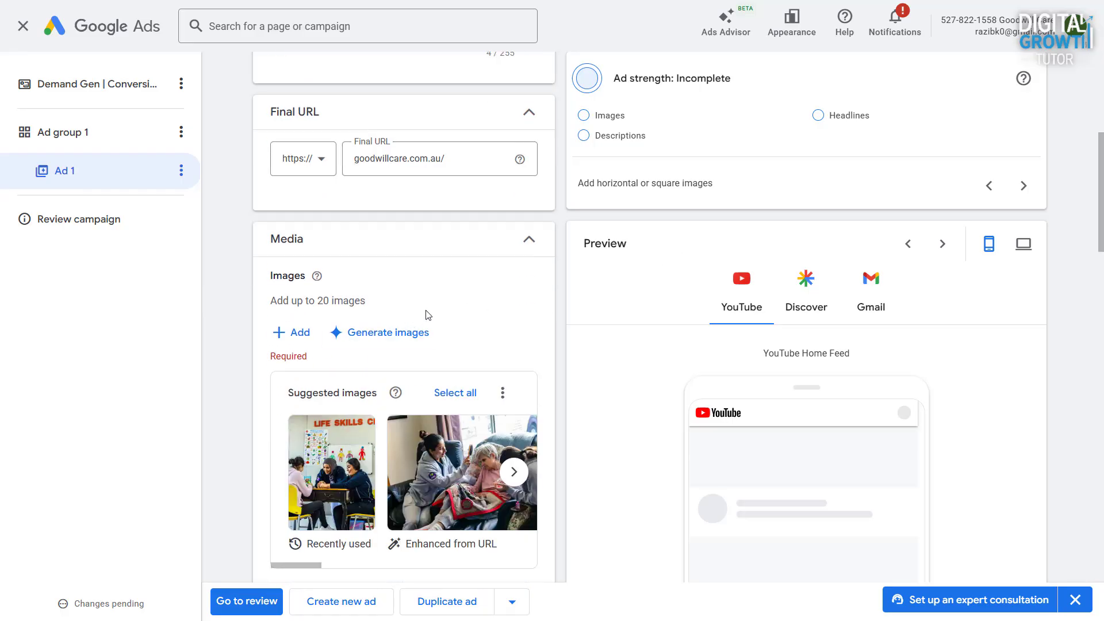
{"action": "scroll", "coordinate": [428, 315], "scroll_direction": "down", "scroll_amount": 2}
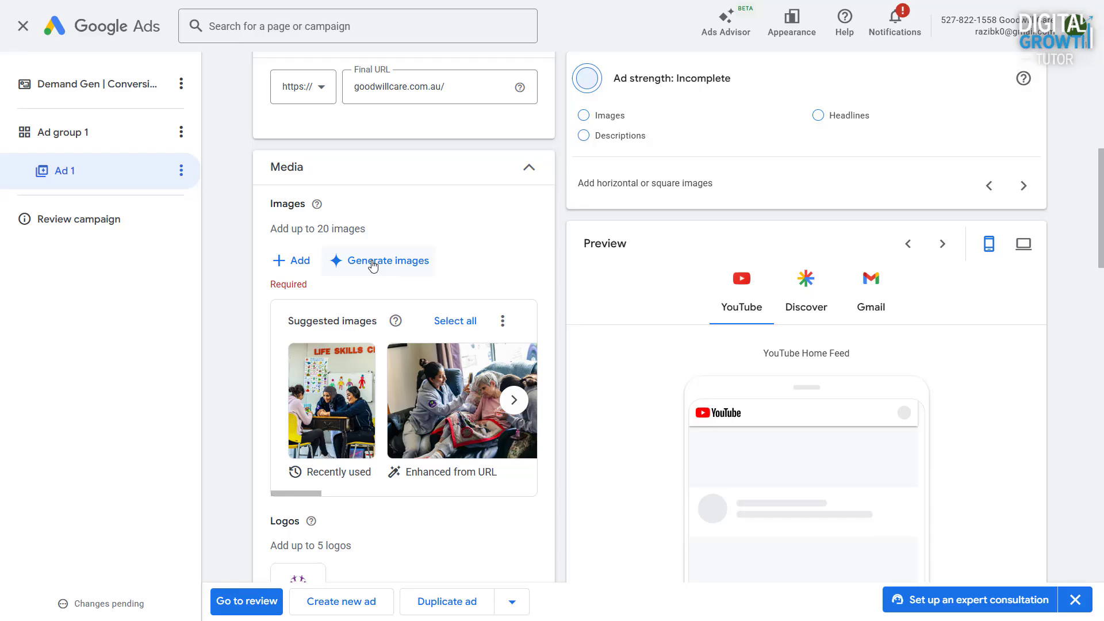
{"action": "left_click", "coordinate": [297, 261]}
{"action": "left_click", "coordinate": [736, 78]}
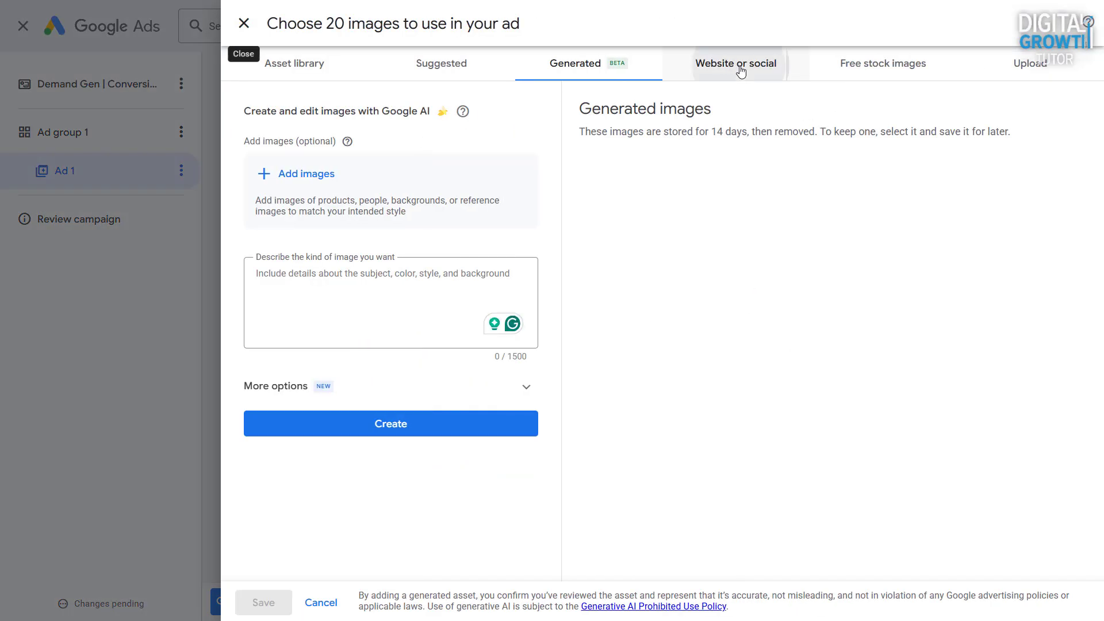
{"action": "left_click", "coordinate": [385, 135]}
{"action": "mouse_move", "coordinate": [567, 238]}
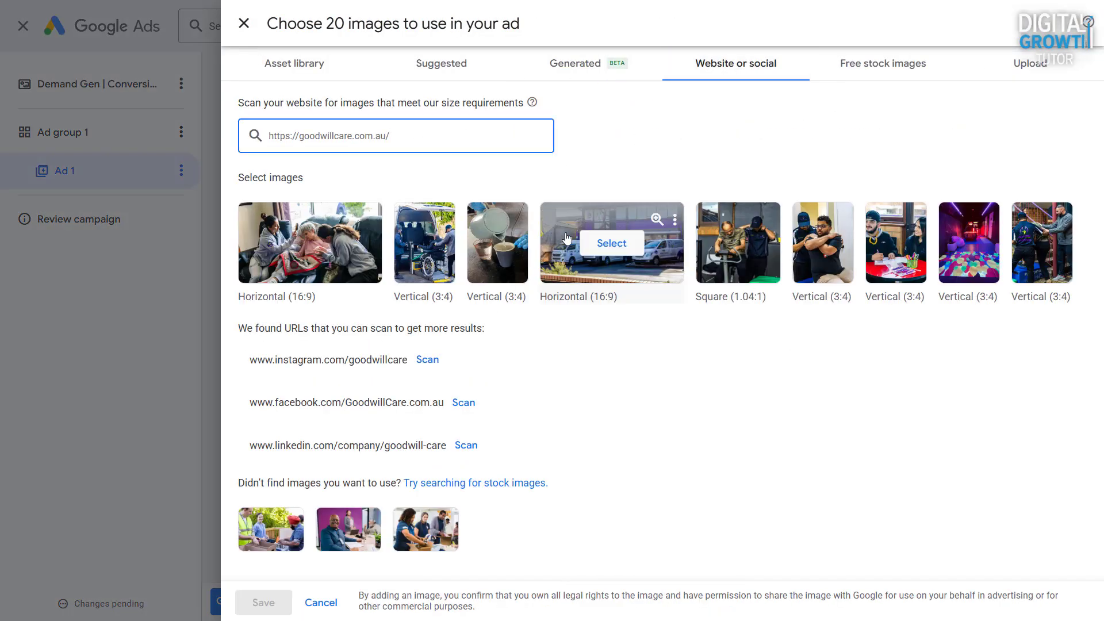
{"action": "left_click", "coordinate": [863, 73]}
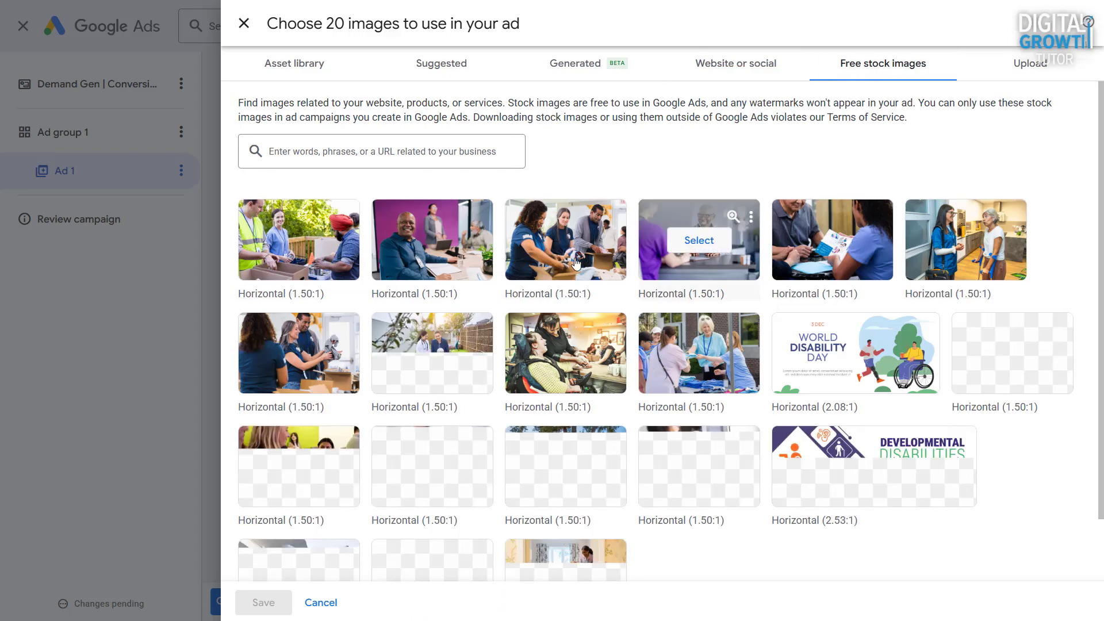
{"action": "left_click", "coordinate": [1028, 79]}
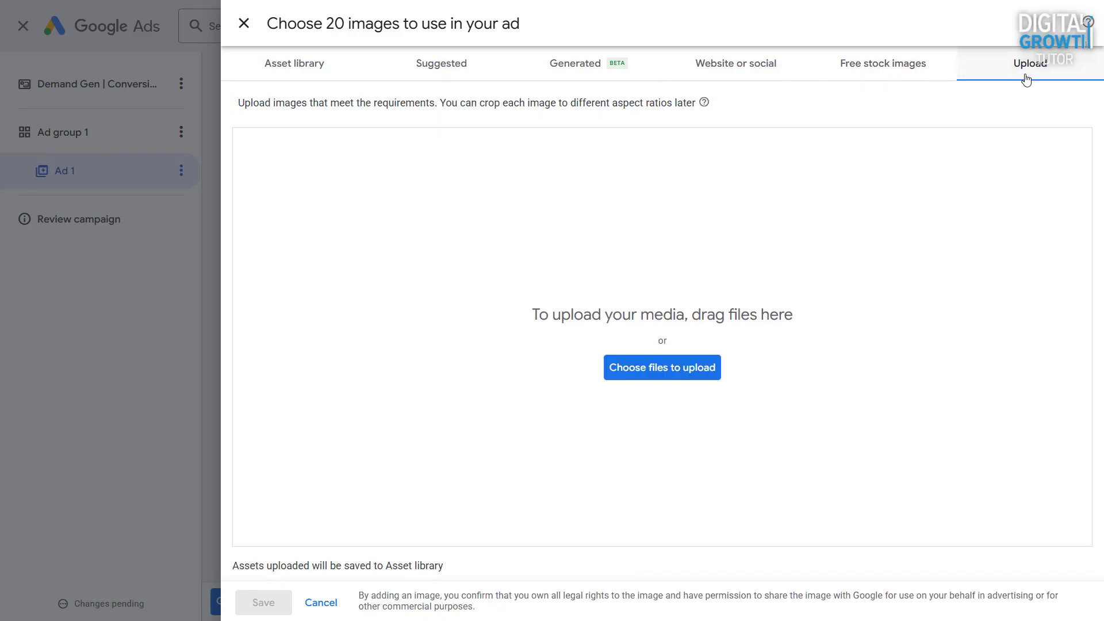
{"action": "left_click", "coordinate": [307, 68]}
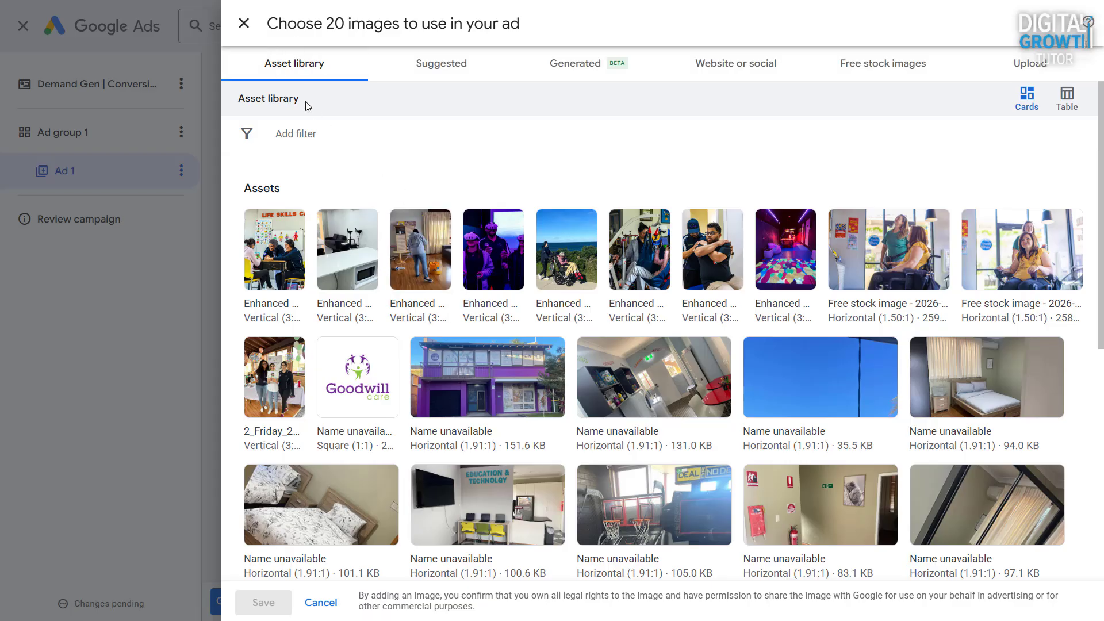
- Leave the image picker without choosing an asset and add all suggested images to Ad 1
{"action": "left_click", "coordinate": [244, 24]}
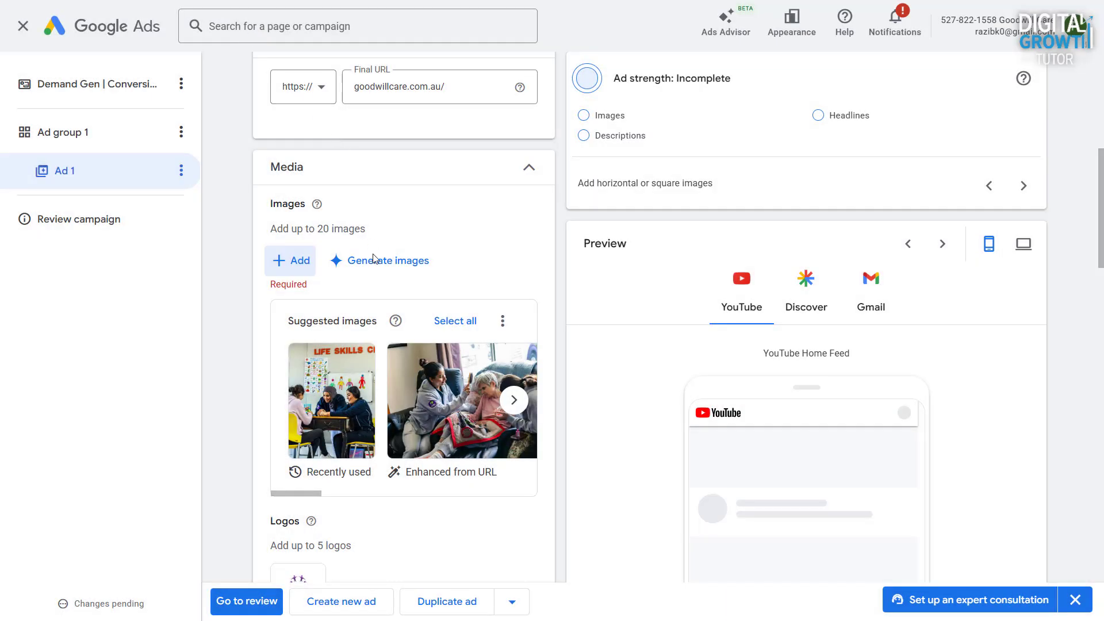
{"action": "left_click", "coordinate": [453, 323]}
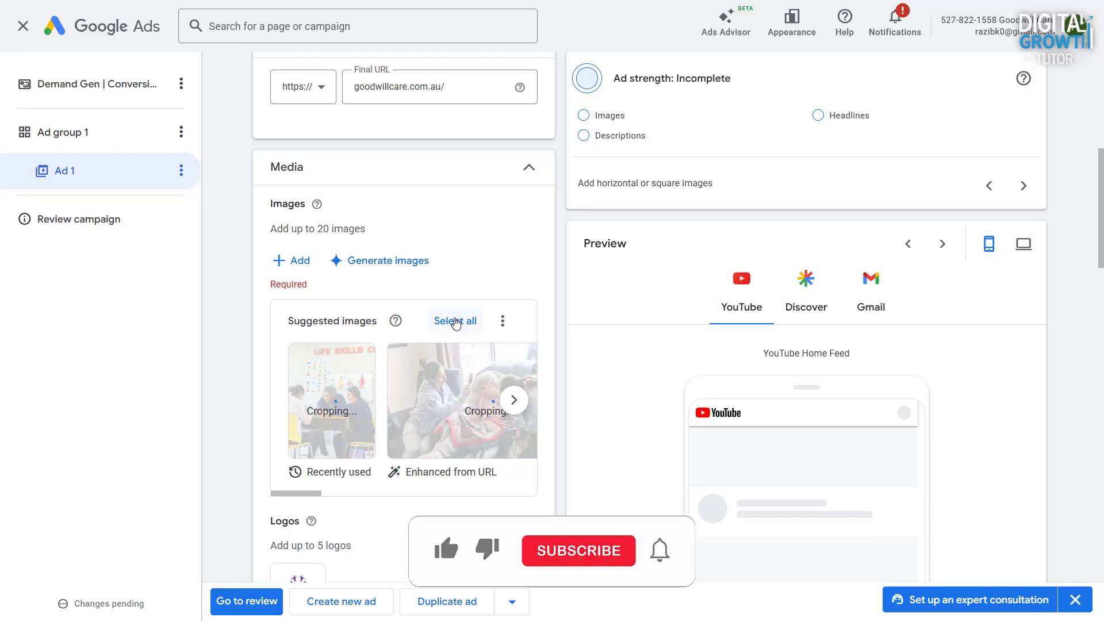
{"action": "scroll", "coordinate": [825, 415], "scroll_direction": "down", "scroll_amount": 1}
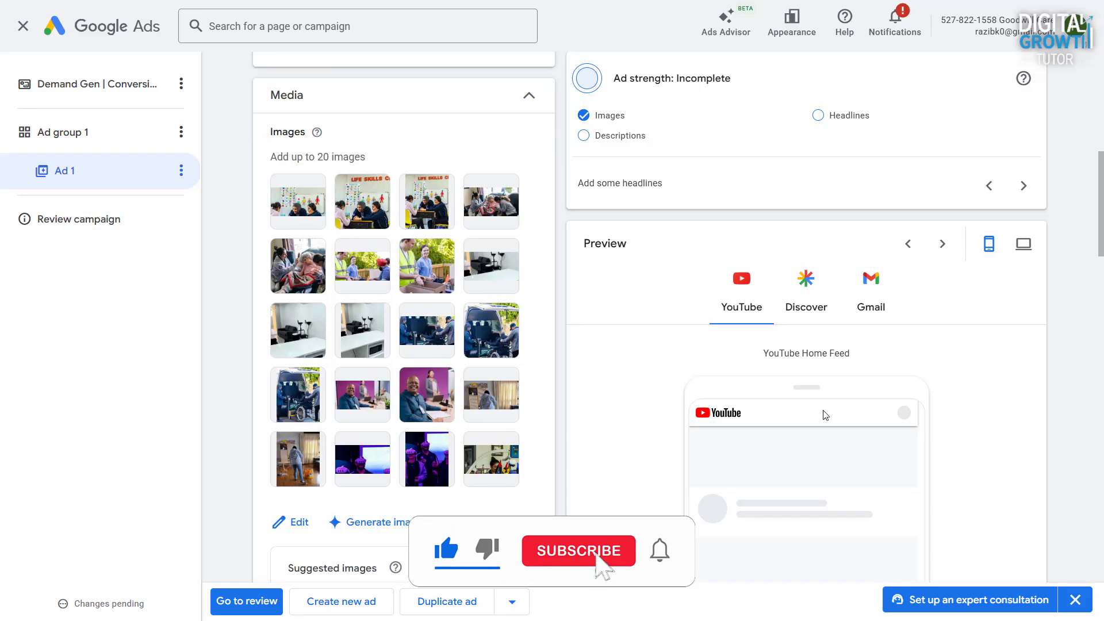
- Add the square Goodwill Care logo from the asset library as Ad 1's logo and save the selection
{"action": "scroll", "coordinate": [584, 396], "scroll_direction": "down", "scroll_amount": 6}
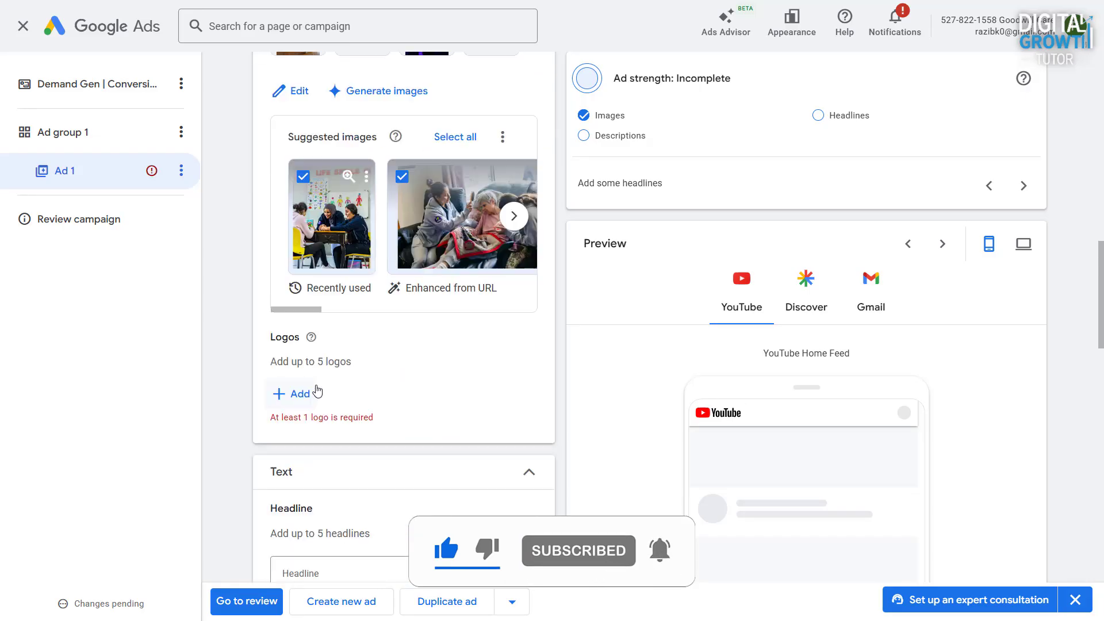
{"action": "left_click", "coordinate": [317, 393]}
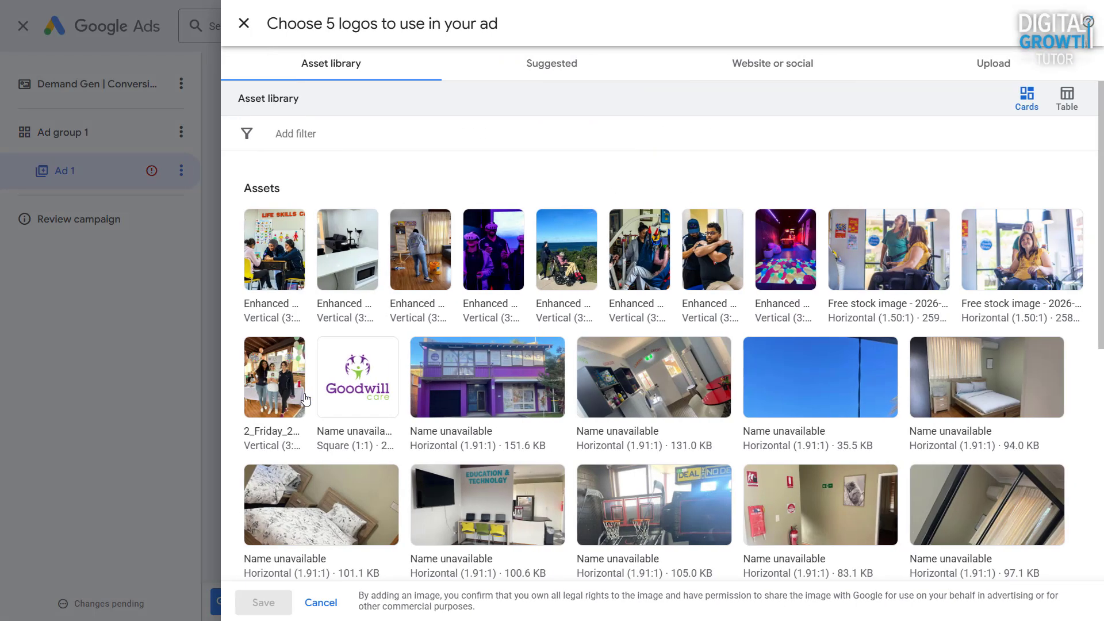
{"action": "left_click", "coordinate": [359, 373]}
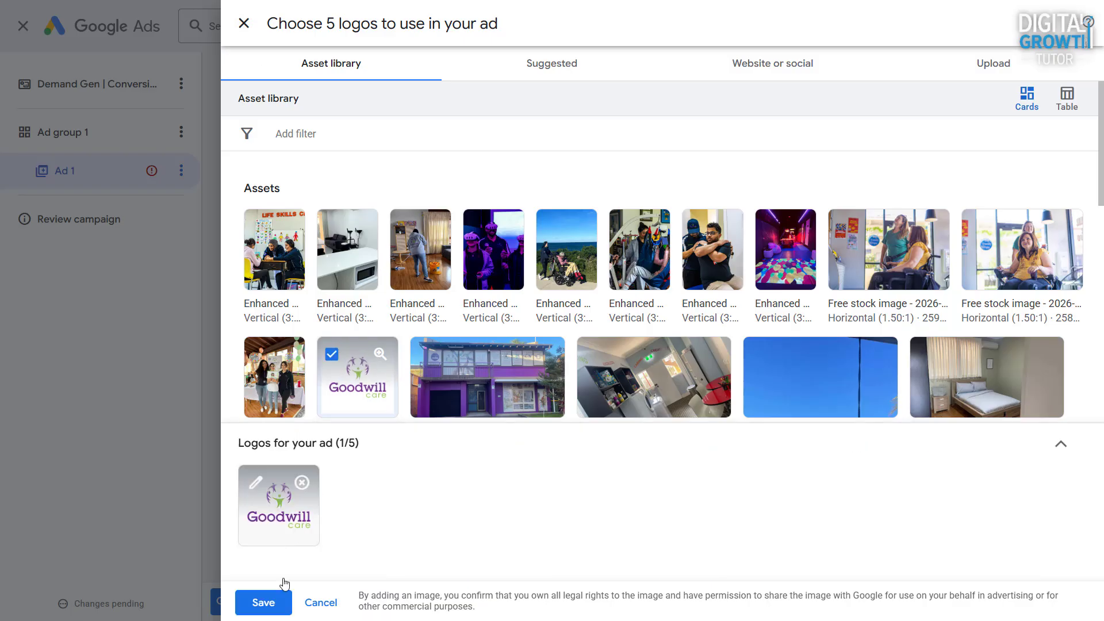
{"action": "left_click", "coordinate": [279, 598]}
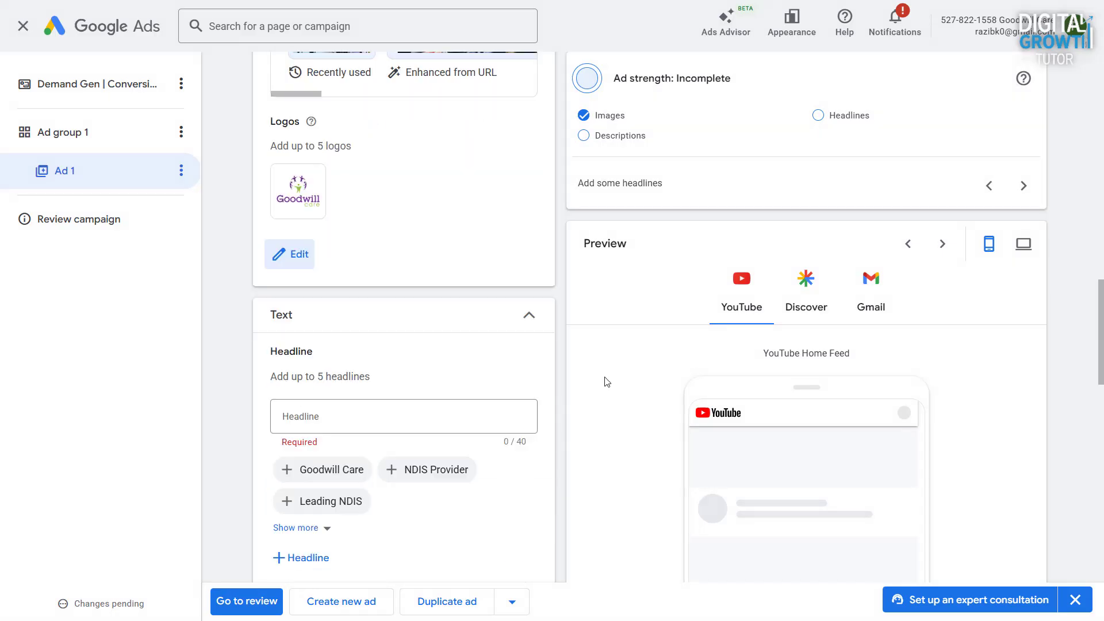
- Add two more headline fields and fill the three with the suggested headlines Goodwill Care, NDIS Provider and Leading NDIS
{"action": "scroll", "coordinate": [583, 367], "scroll_direction": "down", "scroll_amount": 3}
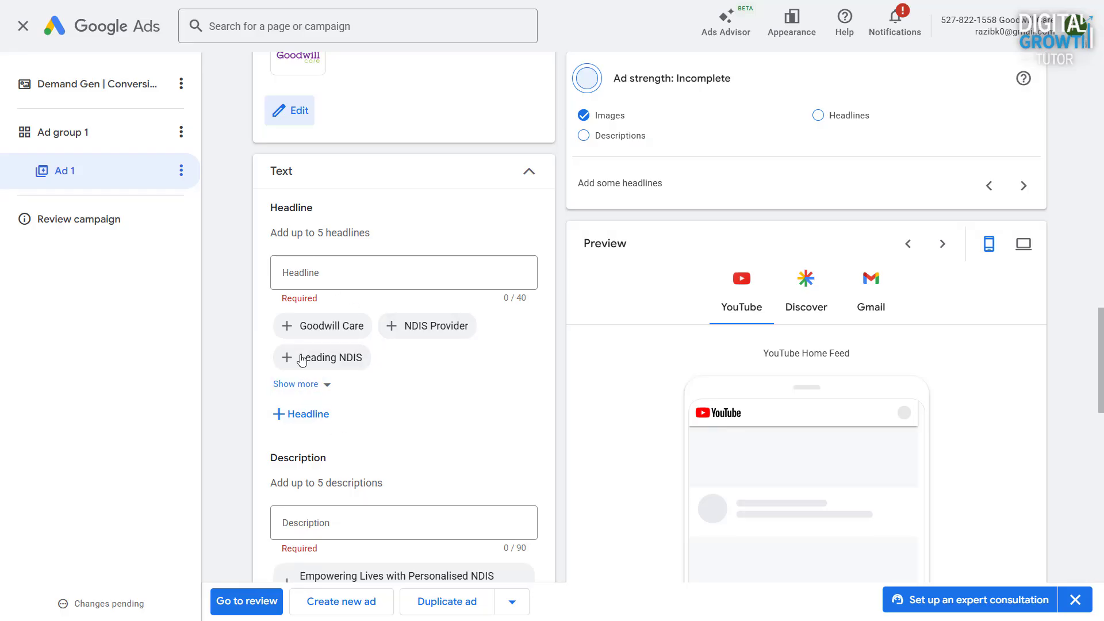
{"action": "left_click", "coordinate": [306, 414]}
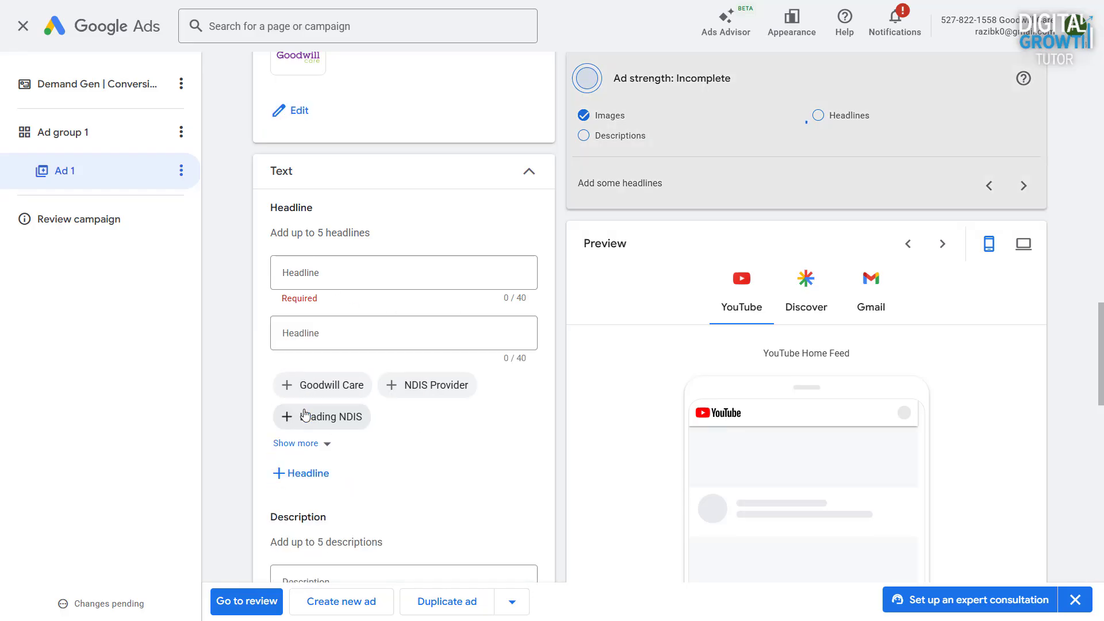
{"action": "left_click", "coordinate": [306, 475]}
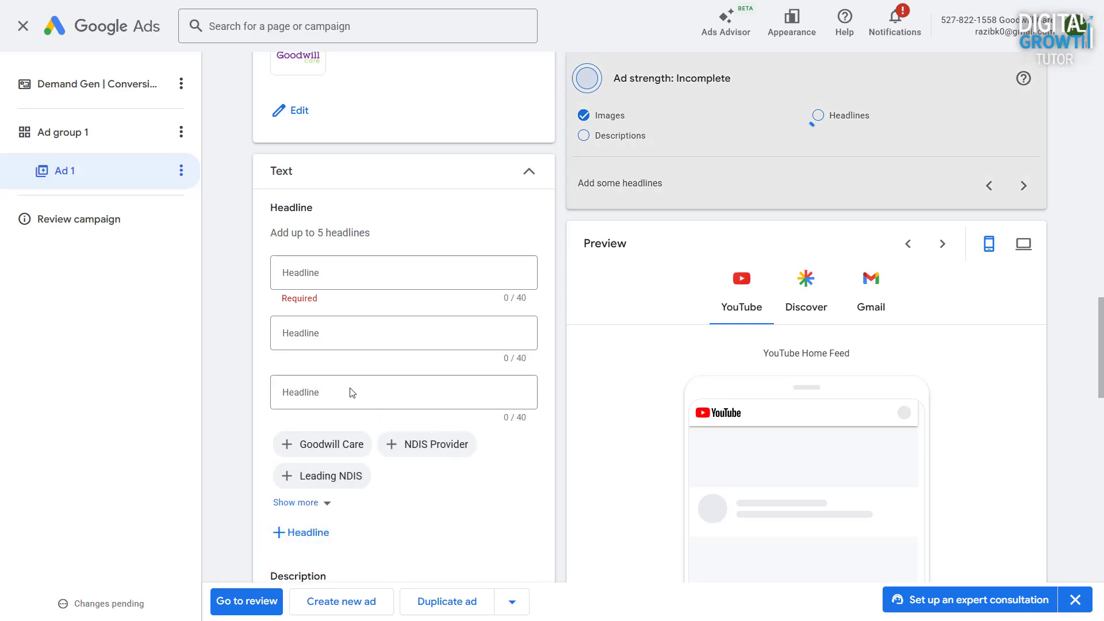
{"action": "left_click", "coordinate": [335, 444]}
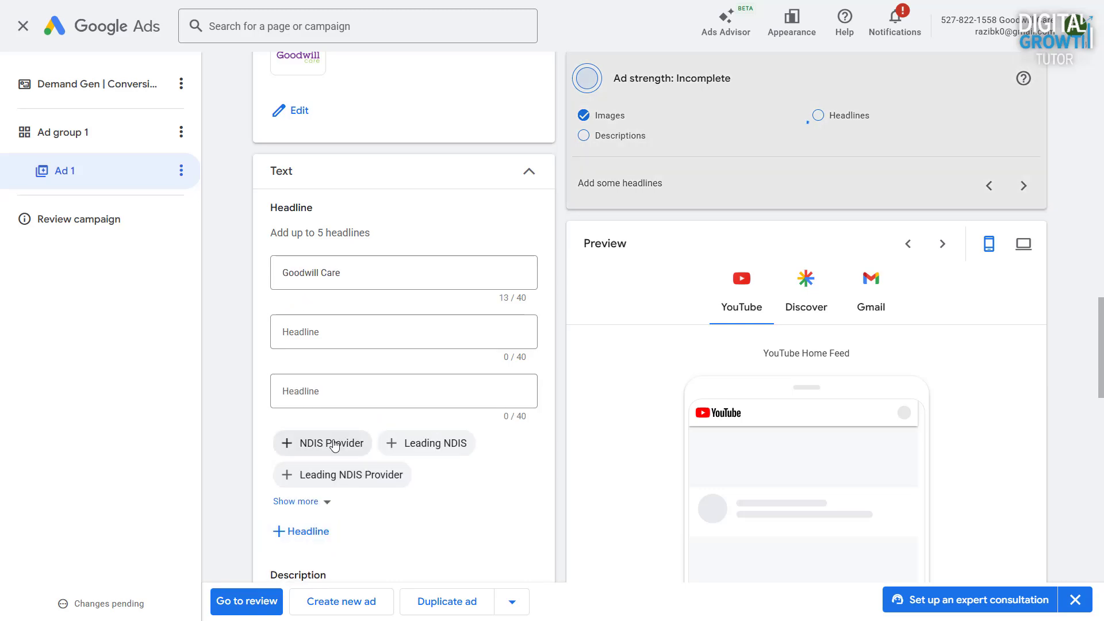
{"action": "left_click", "coordinate": [336, 444]}
{"action": "left_click", "coordinate": [334, 445]}
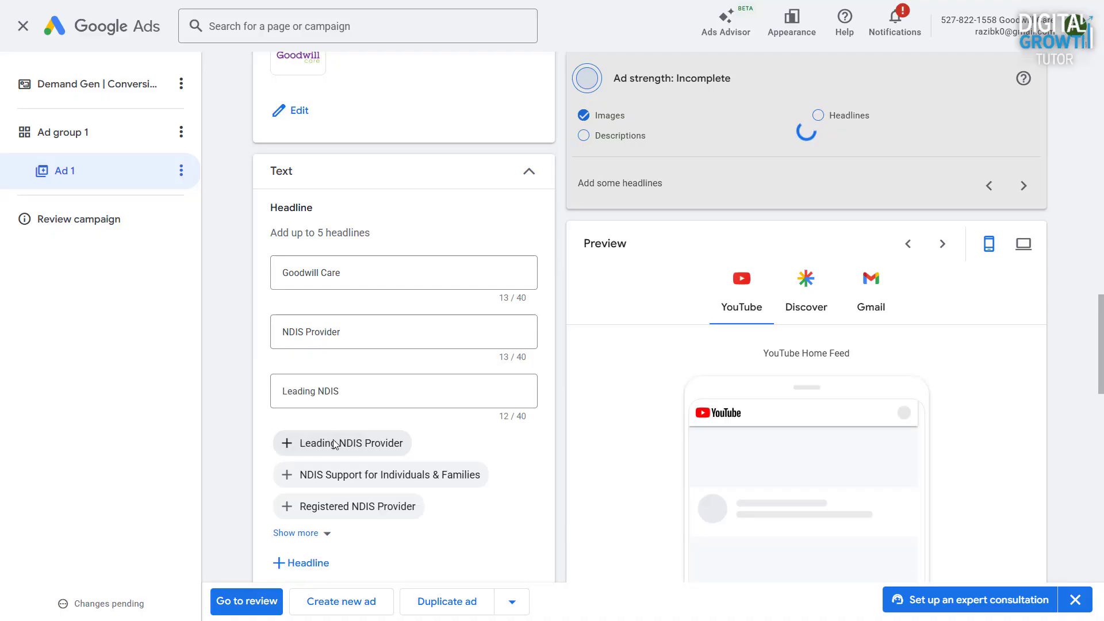
- Add the suggested headlines Leading NDIS Provider and NDIS Support for Individuals & Families to Ad 1
{"action": "left_click", "coordinate": [333, 445]}
{"action": "scroll", "coordinate": [371, 466], "scroll_direction": "down", "scroll_amount": 1}
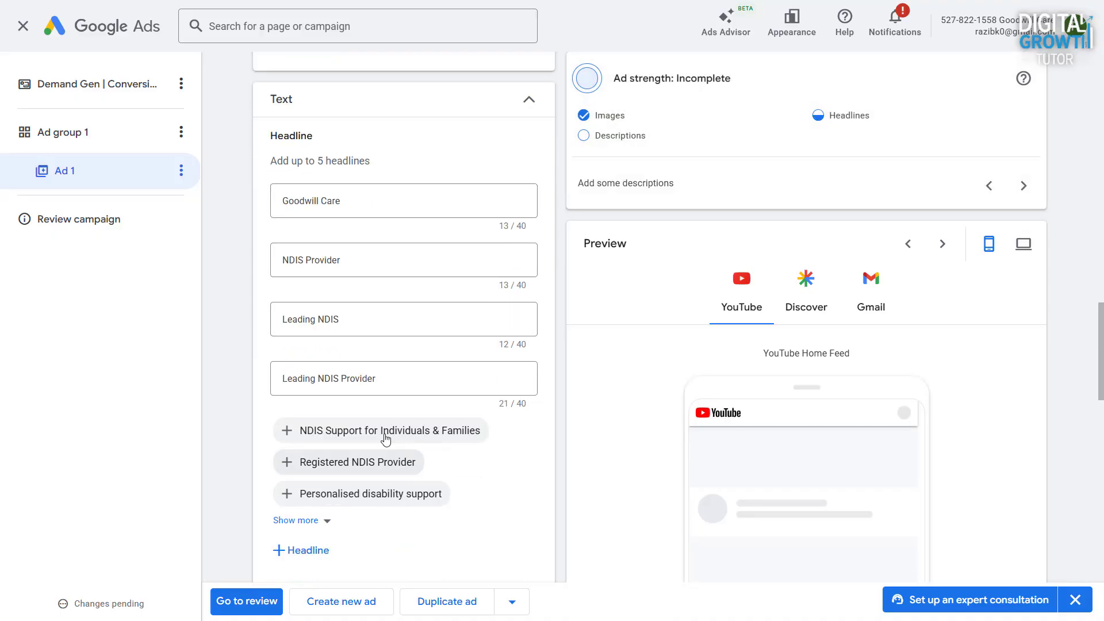
{"action": "left_click", "coordinate": [378, 432]}
{"action": "scroll", "coordinate": [378, 429], "scroll_direction": "down", "scroll_amount": 2}
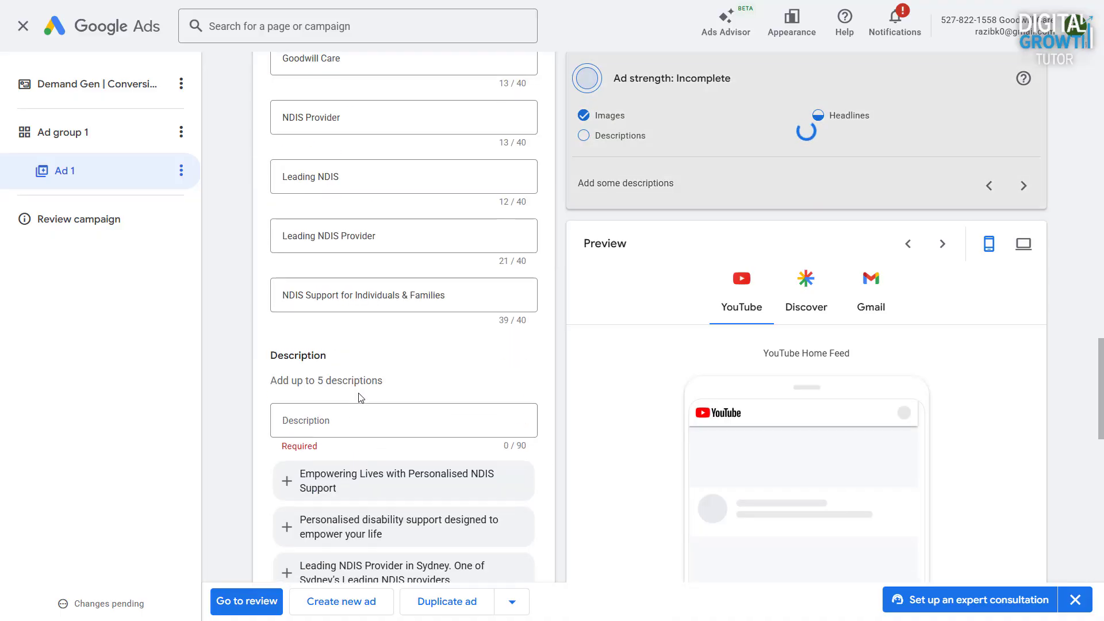
{"action": "scroll", "coordinate": [346, 214], "scroll_direction": "up", "scroll_amount": 3}
- Add all three suggested descriptions, starting with Empowering Lives with Personalised NDIS Support, plus one blank description field
{"action": "scroll", "coordinate": [427, 474], "scroll_direction": "down", "scroll_amount": 4}
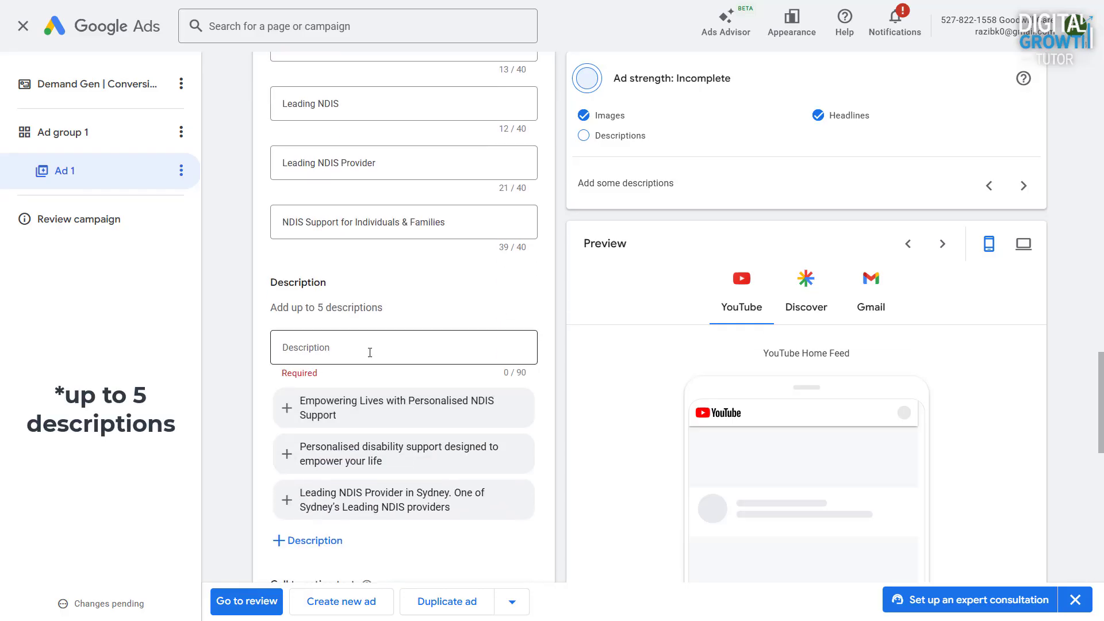
{"action": "left_click", "coordinate": [378, 400]}
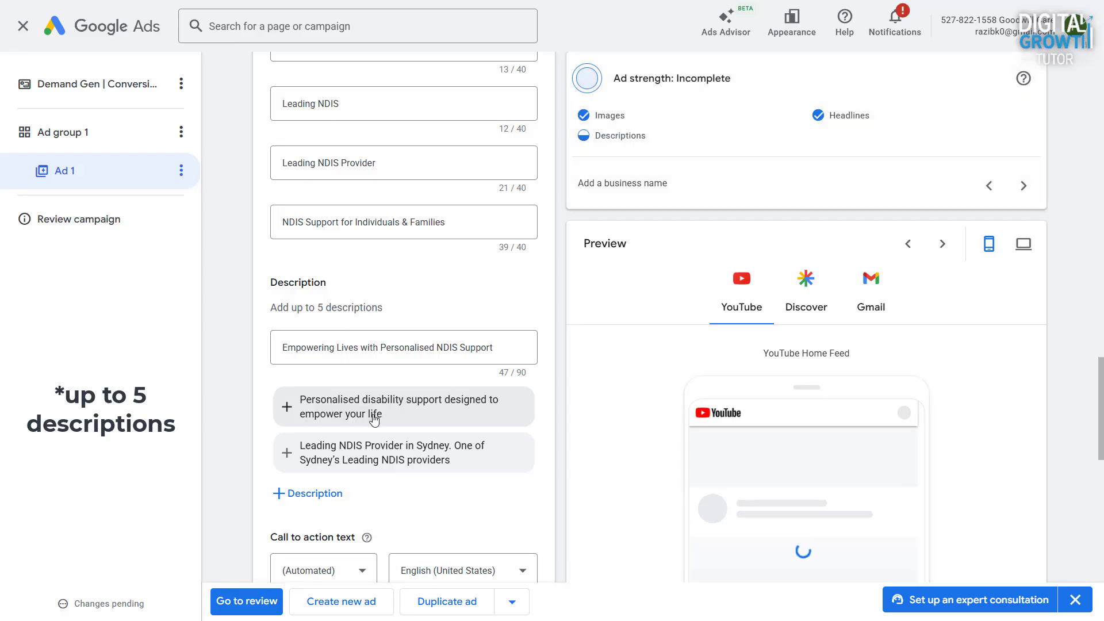
{"action": "left_click", "coordinate": [375, 420]}
{"action": "left_click", "coordinate": [358, 463]}
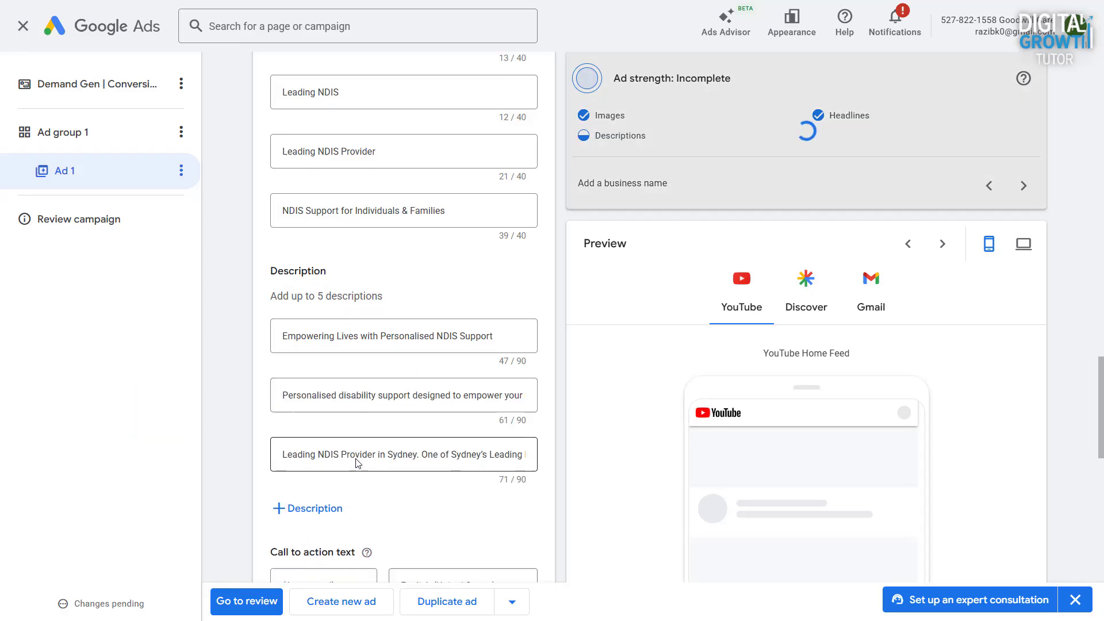
{"action": "scroll", "coordinate": [357, 463], "scroll_direction": "down", "scroll_amount": 1}
{"action": "left_click", "coordinate": [316, 448]}
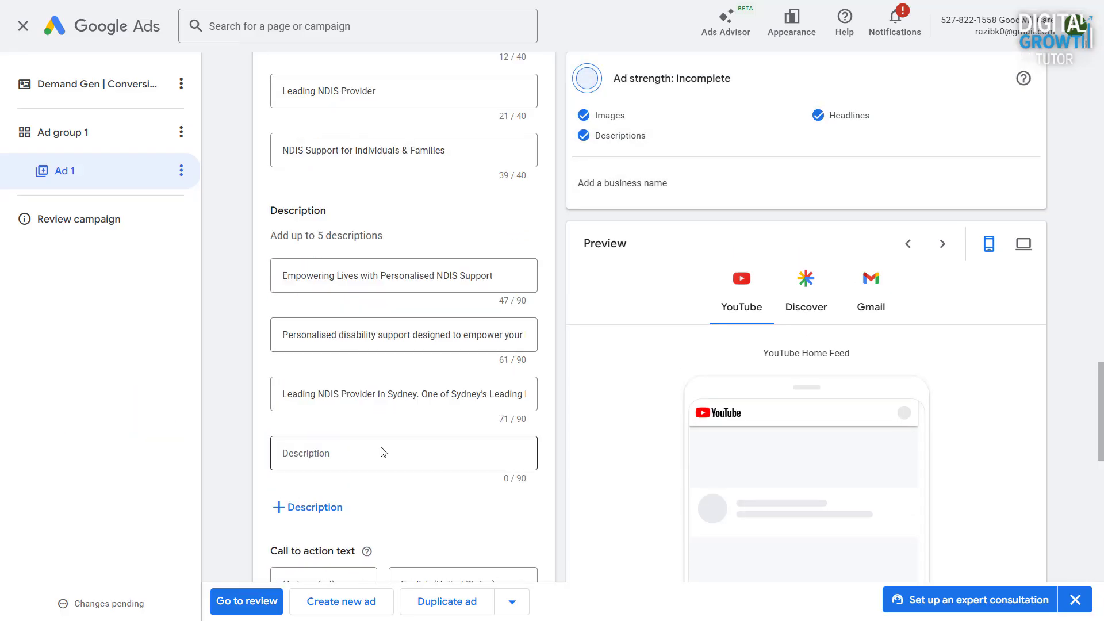
- Set Ad 1's business name to Goodwill Care
{"action": "scroll", "coordinate": [403, 453], "scroll_direction": "down", "scroll_amount": 3}
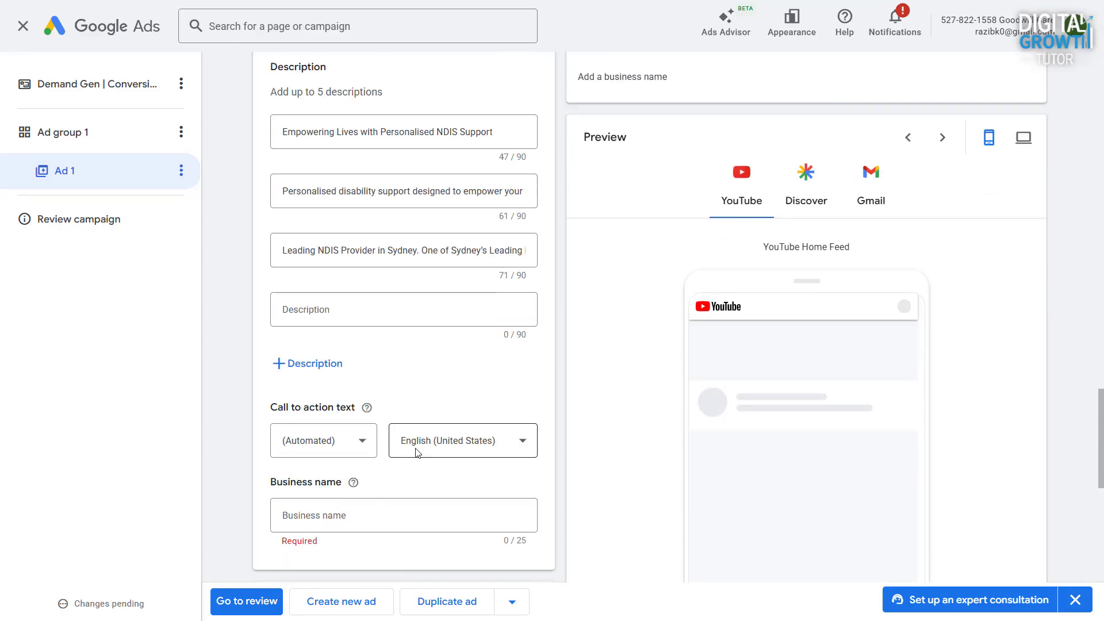
{"action": "scroll", "coordinate": [409, 400], "scroll_direction": "down", "scroll_amount": 1}
{"action": "scroll", "coordinate": [409, 401], "scroll_direction": "down", "scroll_amount": 1}
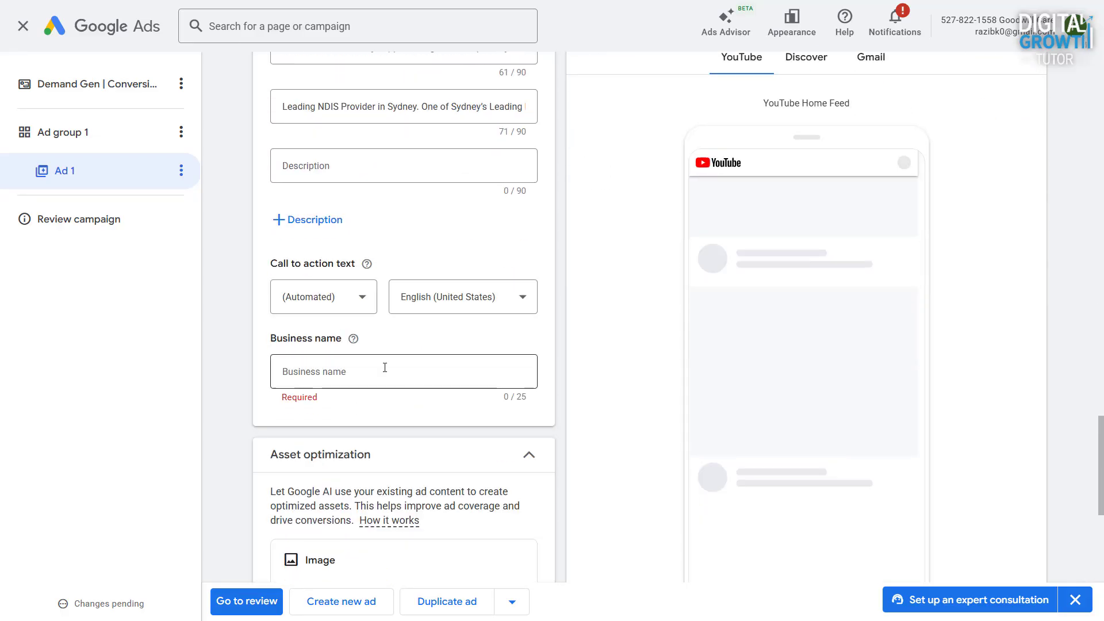
{"action": "left_click", "coordinate": [385, 368]}
{"action": "type", "text": "Goodwill Care"}
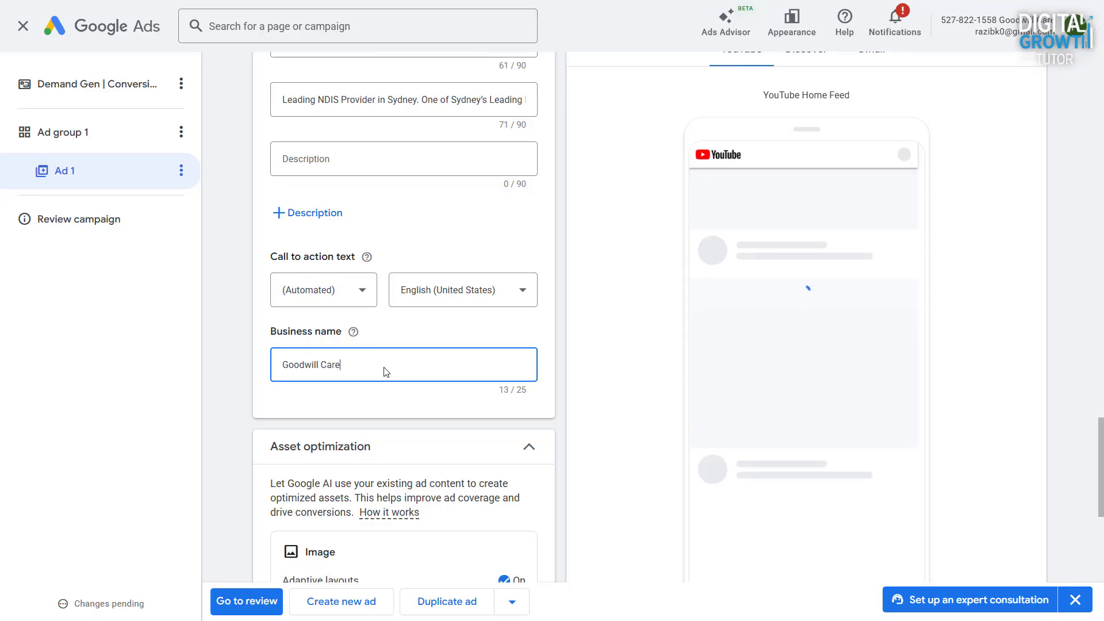
- Check Ad 1's adaptive layouts, generated videos and URL options, and proceed to the campaign review
{"action": "scroll", "coordinate": [385, 368], "scroll_direction": "down", "scroll_amount": 2}
{"action": "scroll", "coordinate": [385, 373], "scroll_direction": "down", "scroll_amount": 1}
{"action": "left_click", "coordinate": [487, 384]}
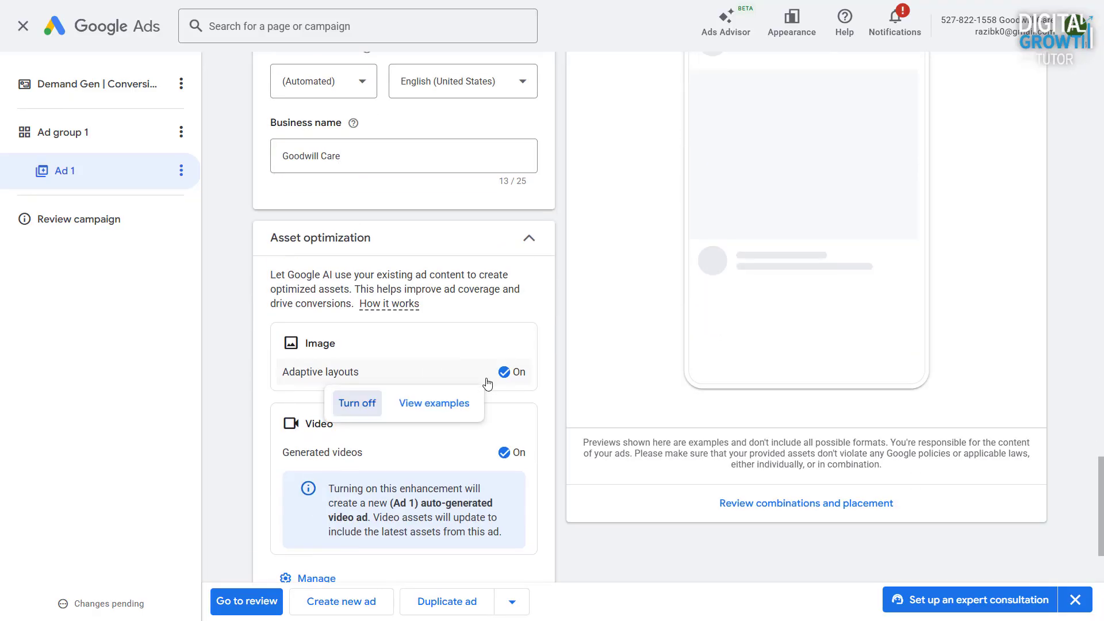
{"action": "mouse_move", "coordinate": [509, 454]}
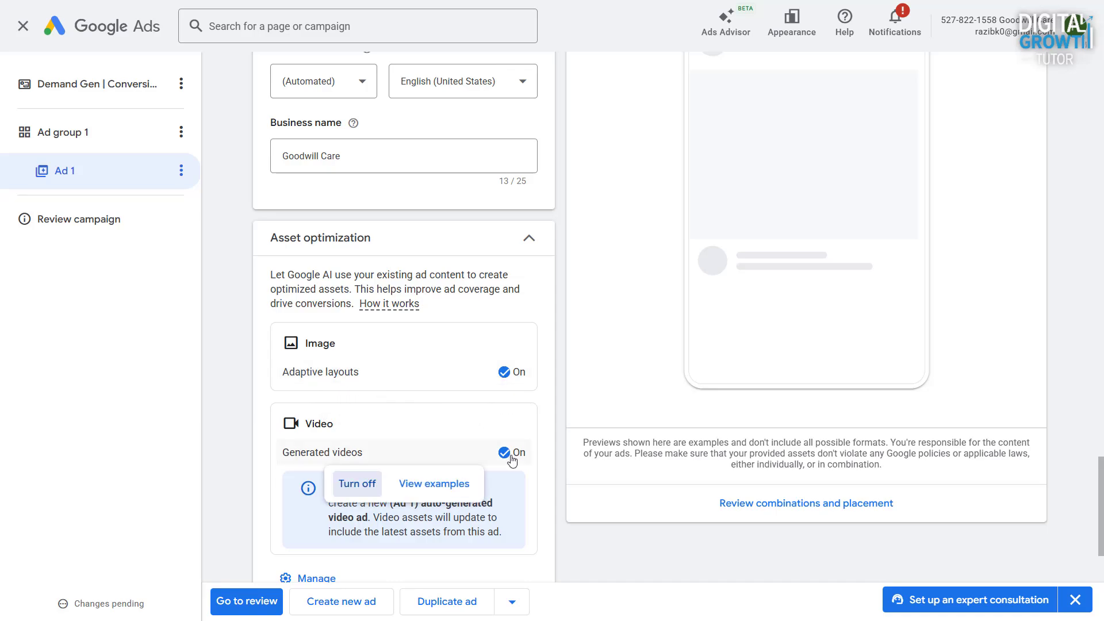
{"action": "scroll", "coordinate": [567, 511], "scroll_direction": "down", "scroll_amount": 2}
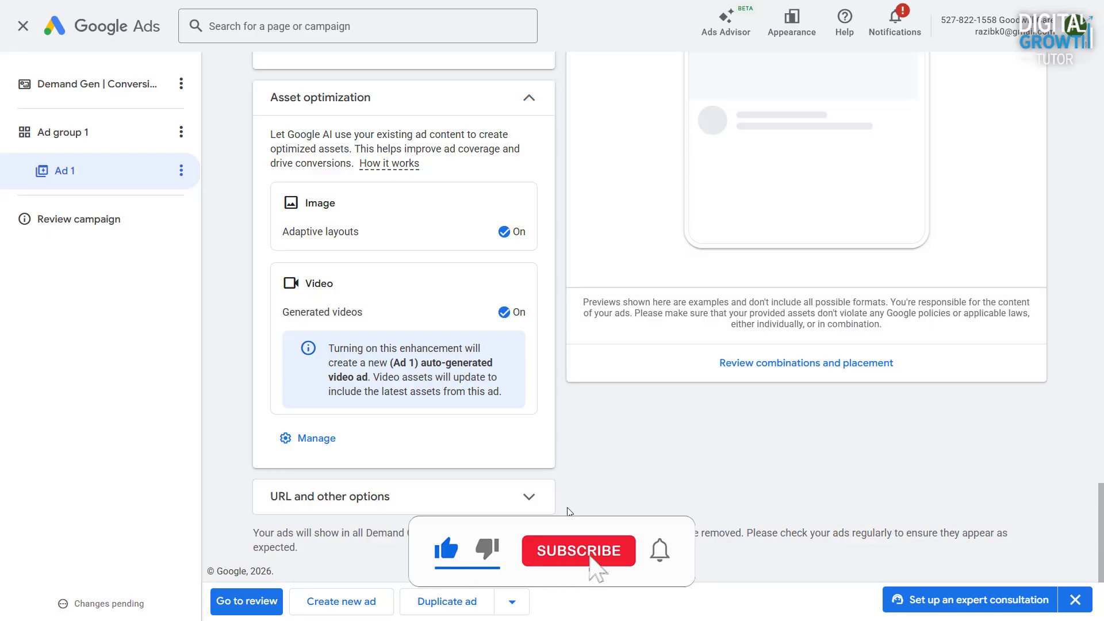
{"action": "left_click", "coordinate": [515, 501]}
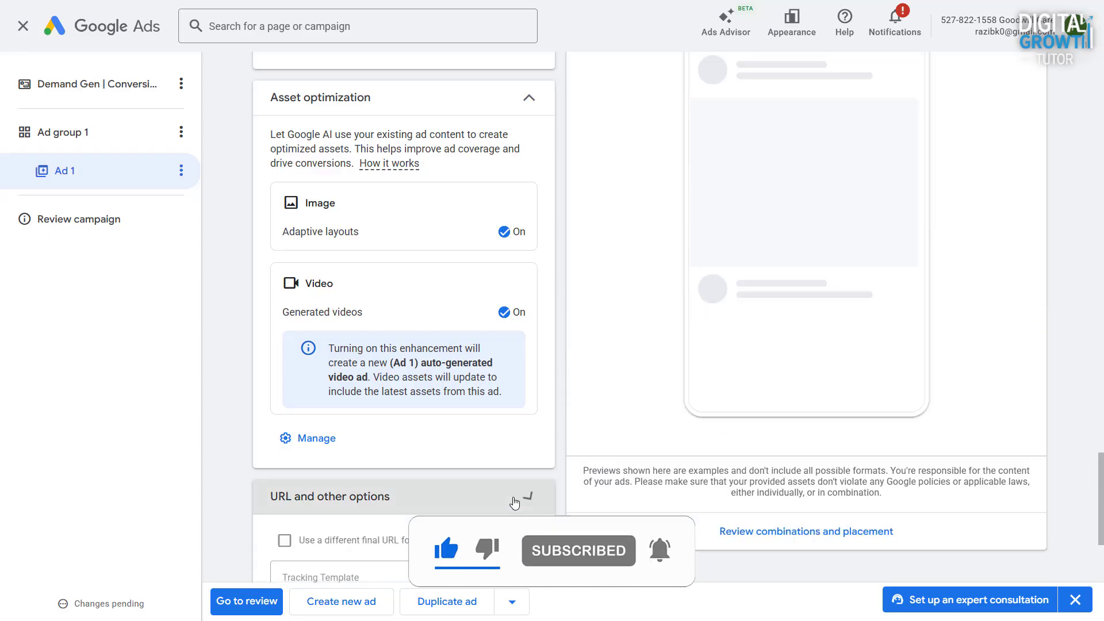
{"action": "scroll", "coordinate": [526, 468], "scroll_direction": "down", "scroll_amount": 4}
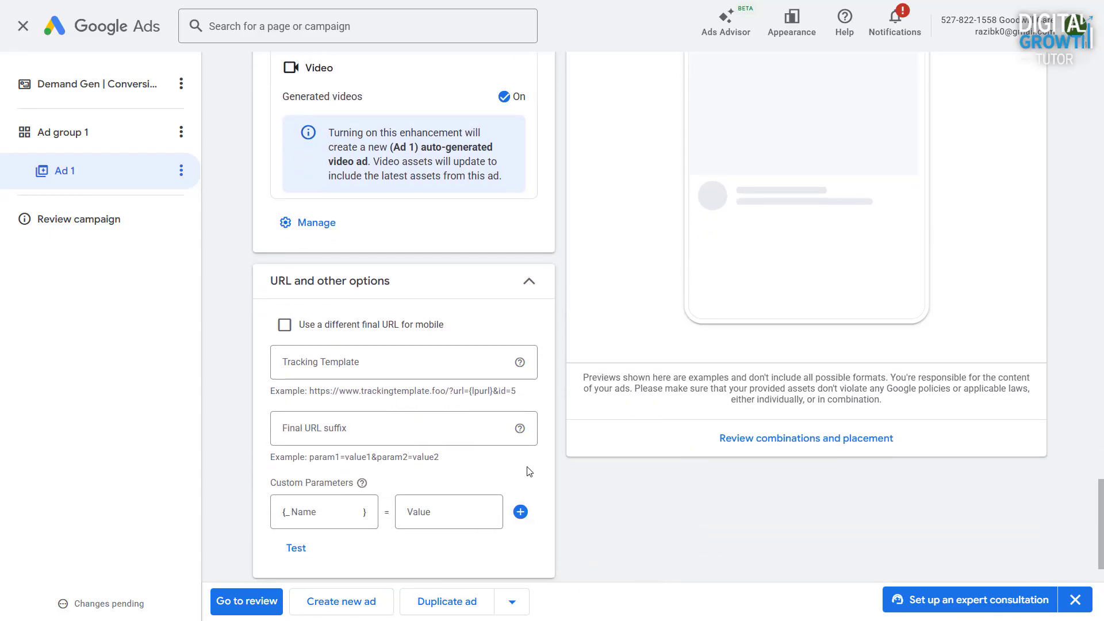
{"action": "scroll", "coordinate": [474, 375], "scroll_direction": "down", "scroll_amount": 2}
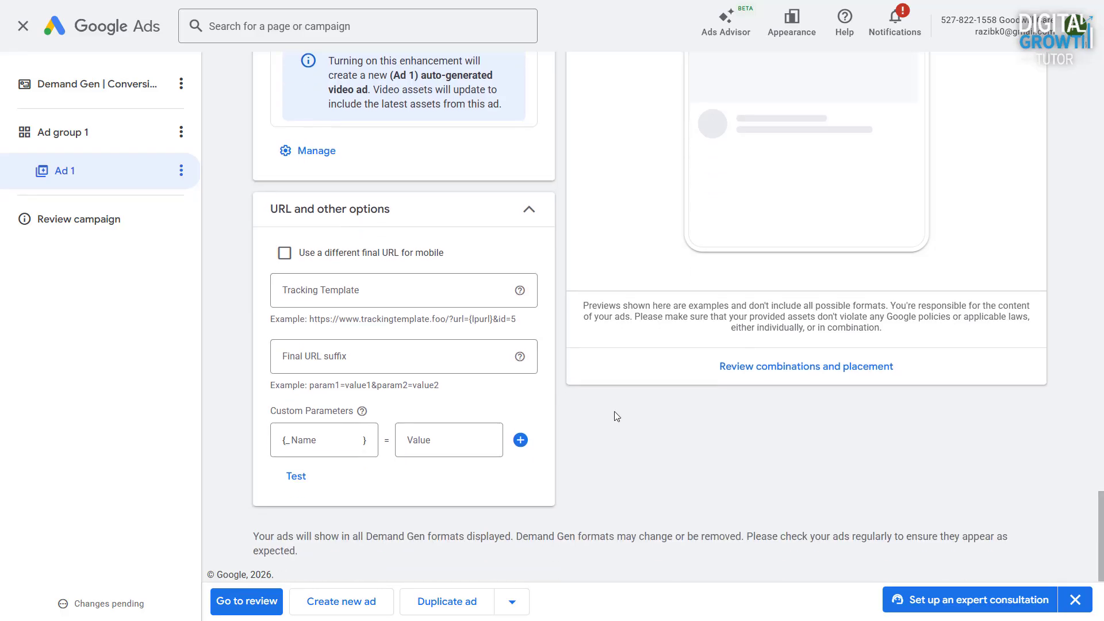
{"action": "scroll", "coordinate": [653, 418], "scroll_direction": "up", "scroll_amount": 8}
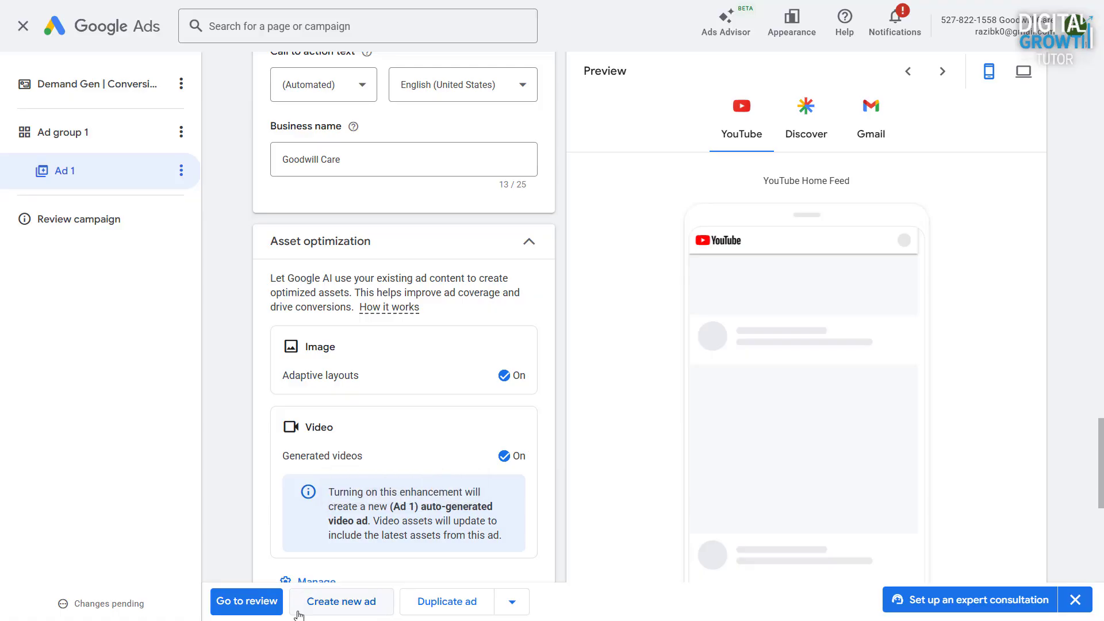
{"action": "left_click", "coordinate": [245, 598]}
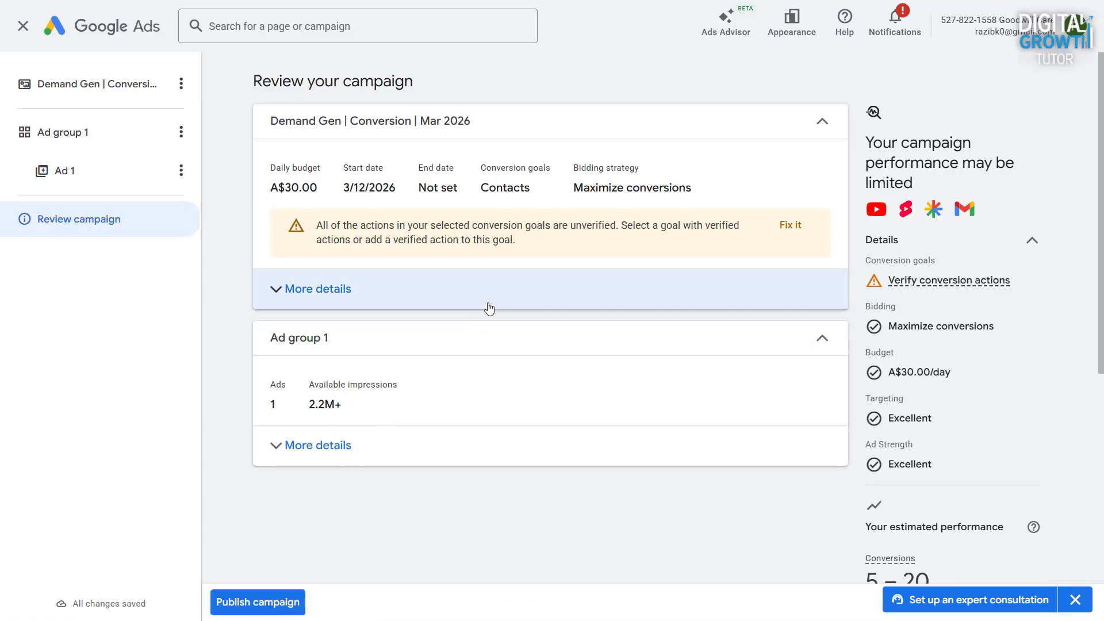
- Examine the campaign review's summary, Ad group 1 details and estimated performance
{"action": "scroll", "coordinate": [486, 306], "scroll_direction": "down", "scroll_amount": 3}
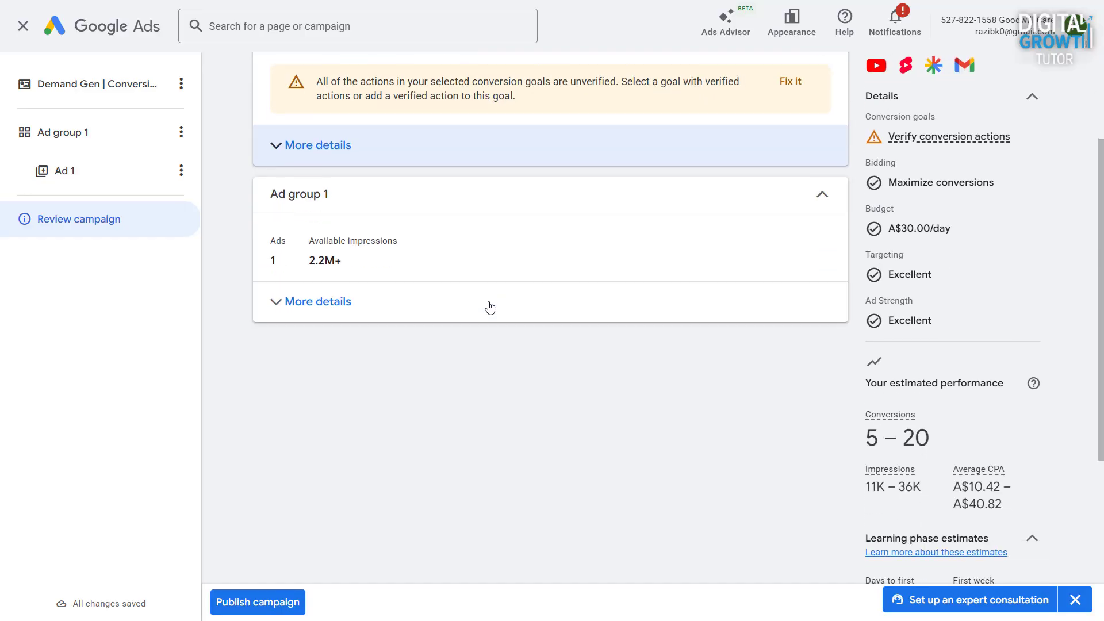
{"action": "left_click", "coordinate": [341, 303]}
{"action": "left_click", "coordinate": [342, 305]}
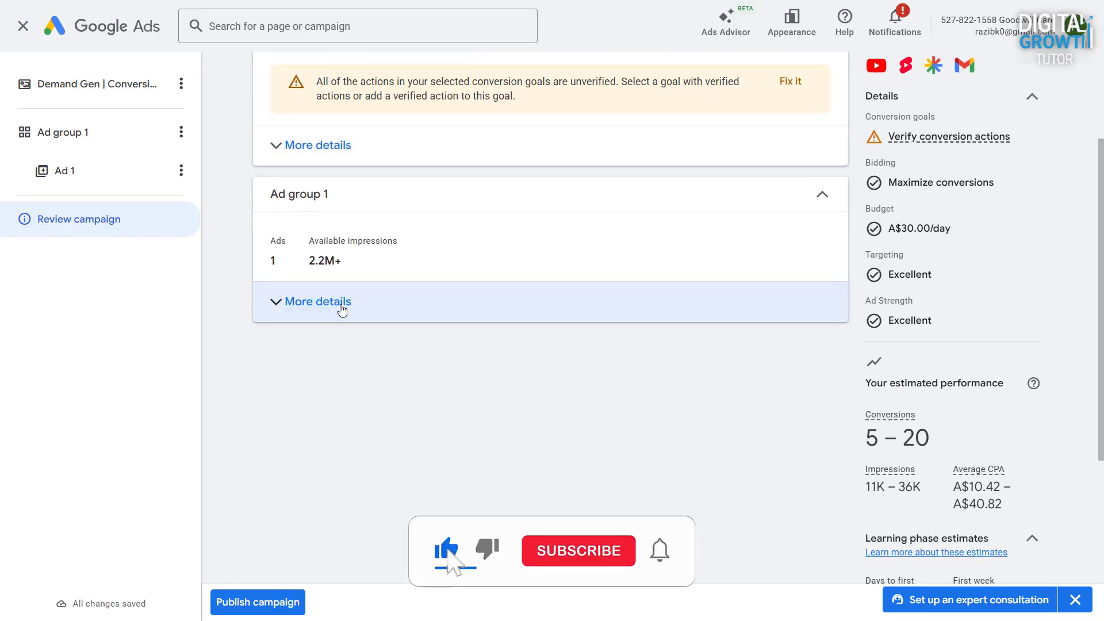
{"action": "scroll", "coordinate": [358, 335], "scroll_direction": "down", "scroll_amount": 3}
{"action": "scroll", "coordinate": [362, 343], "scroll_direction": "up", "scroll_amount": 6}
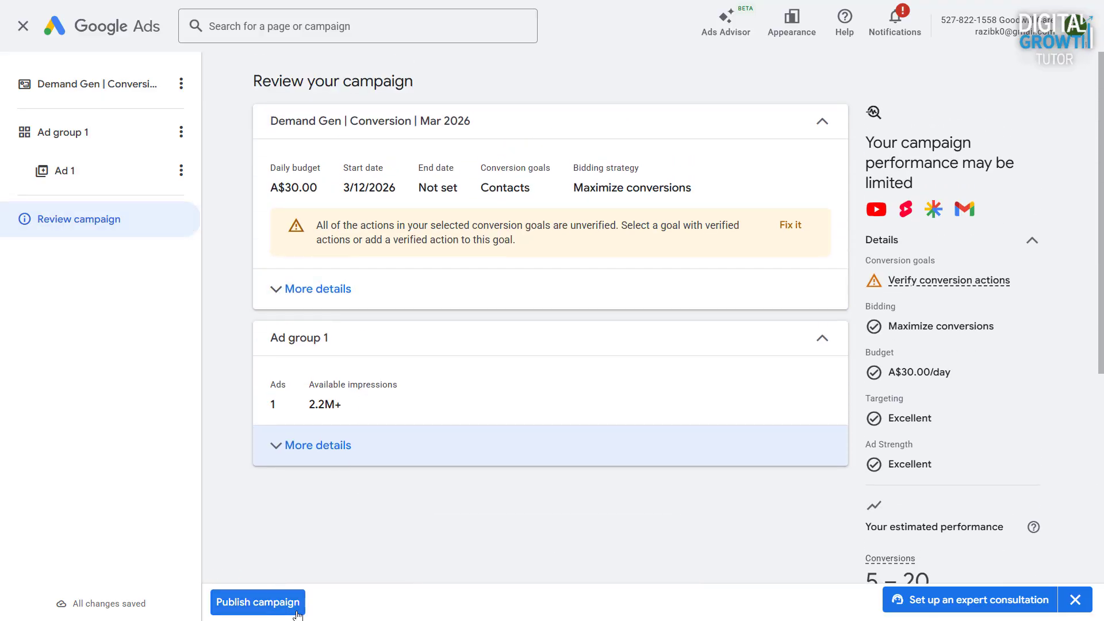
{"action": "scroll", "coordinate": [982, 341], "scroll_direction": "down", "scroll_amount": 3}
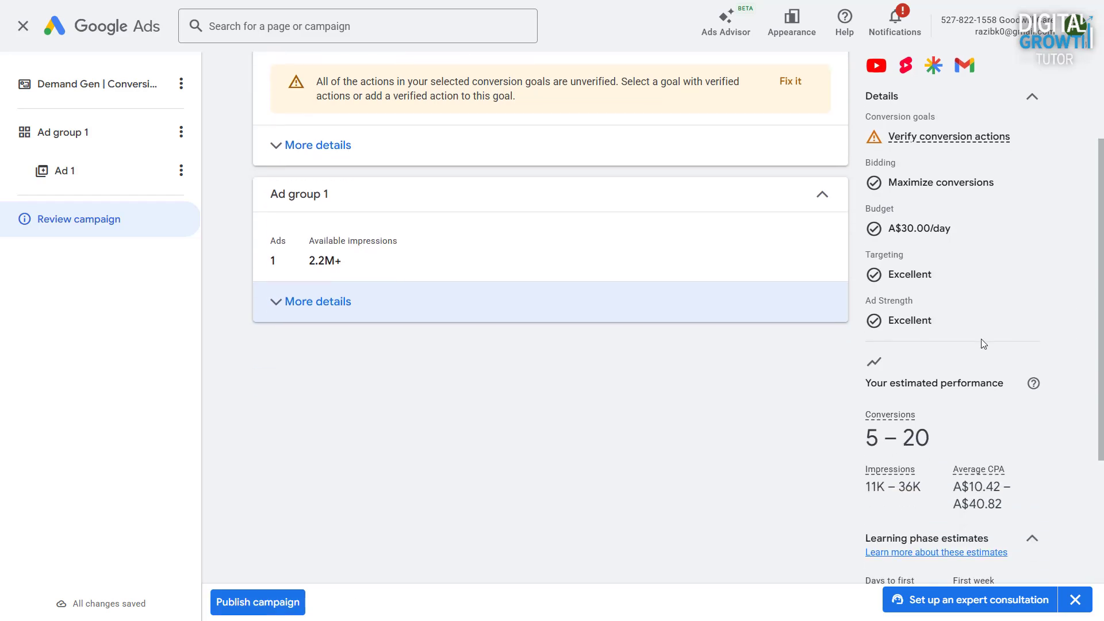
- Reopen Ad 1, look over its media, text and optimization settings, and check the Discover and YouTube previews
{"action": "left_click", "coordinate": [101, 184]}
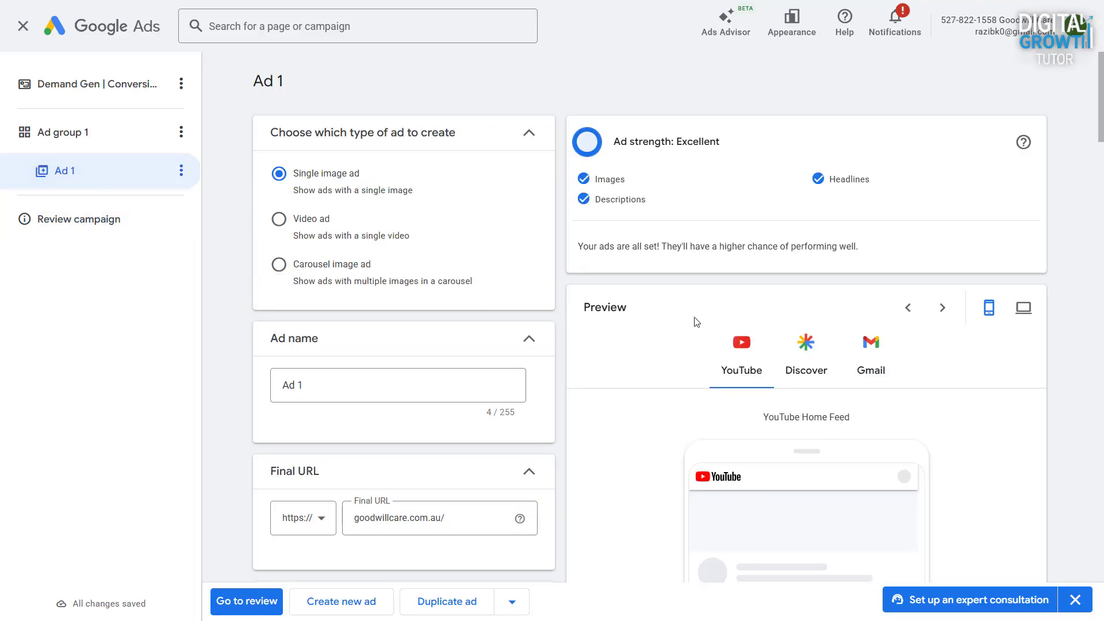
{"action": "scroll", "coordinate": [696, 322], "scroll_direction": "down", "scroll_amount": 6}
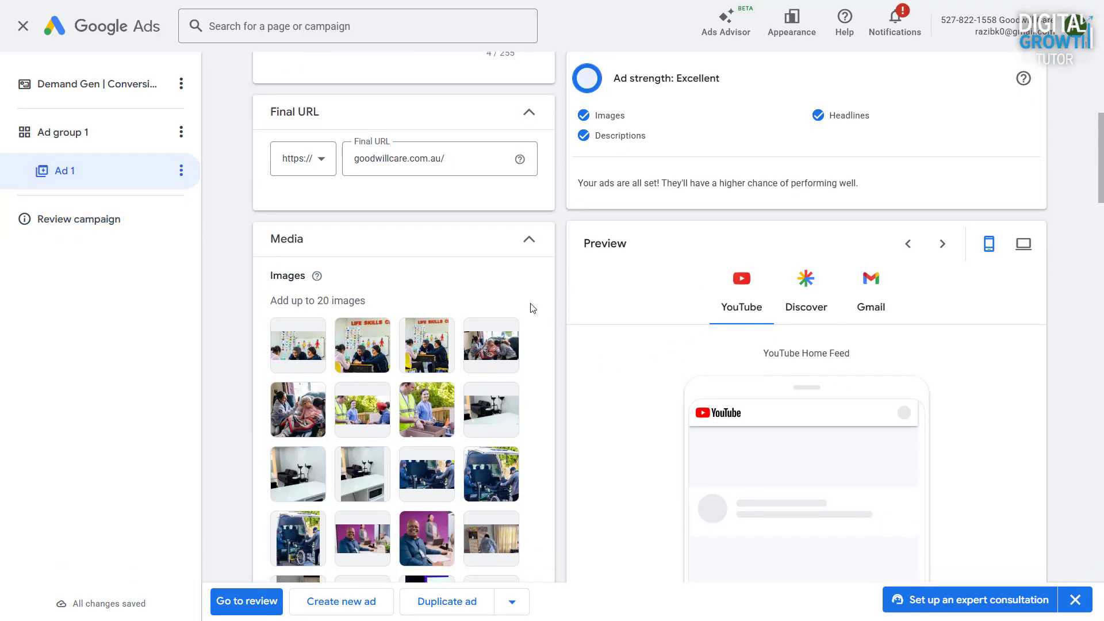
{"action": "scroll", "coordinate": [685, 368], "scroll_direction": "down", "scroll_amount": 15}
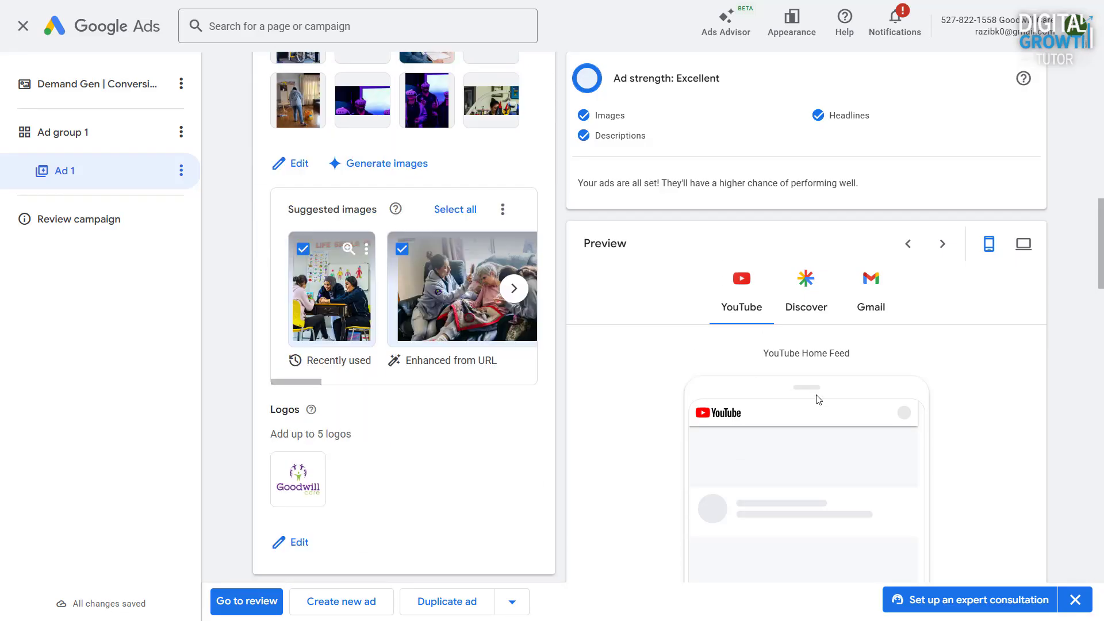
{"action": "scroll", "coordinate": [815, 397], "scroll_direction": "down", "scroll_amount": 15}
{"action": "scroll", "coordinate": [801, 396], "scroll_direction": "up", "scroll_amount": 4}
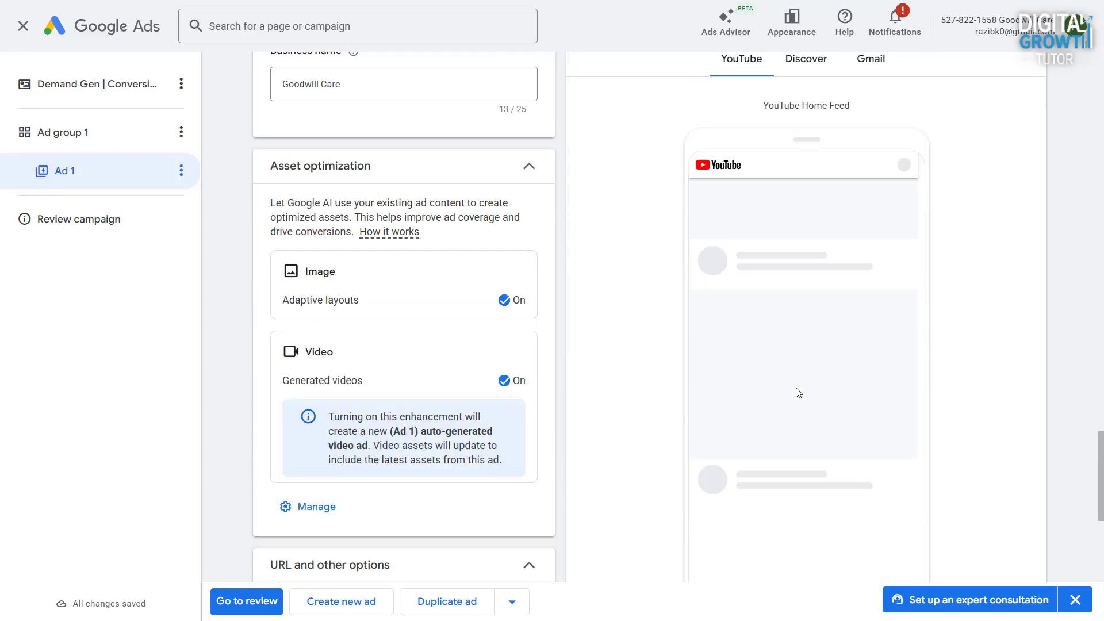
{"action": "scroll", "coordinate": [798, 344], "scroll_direction": "up", "scroll_amount": 2}
{"action": "left_click", "coordinate": [805, 207]}
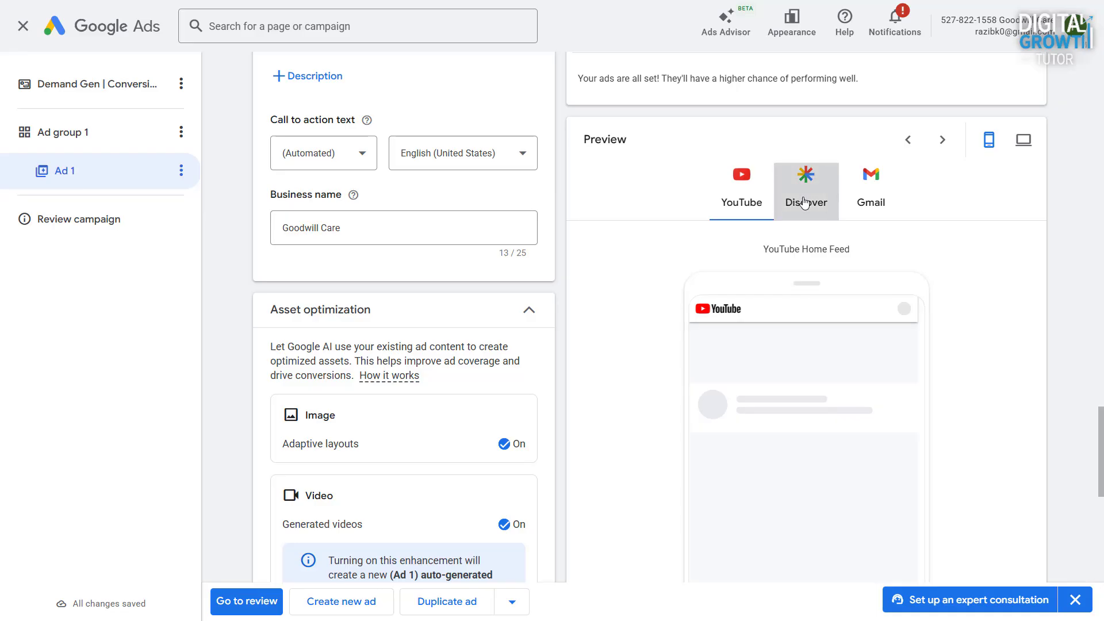
{"action": "left_click", "coordinate": [761, 191]}
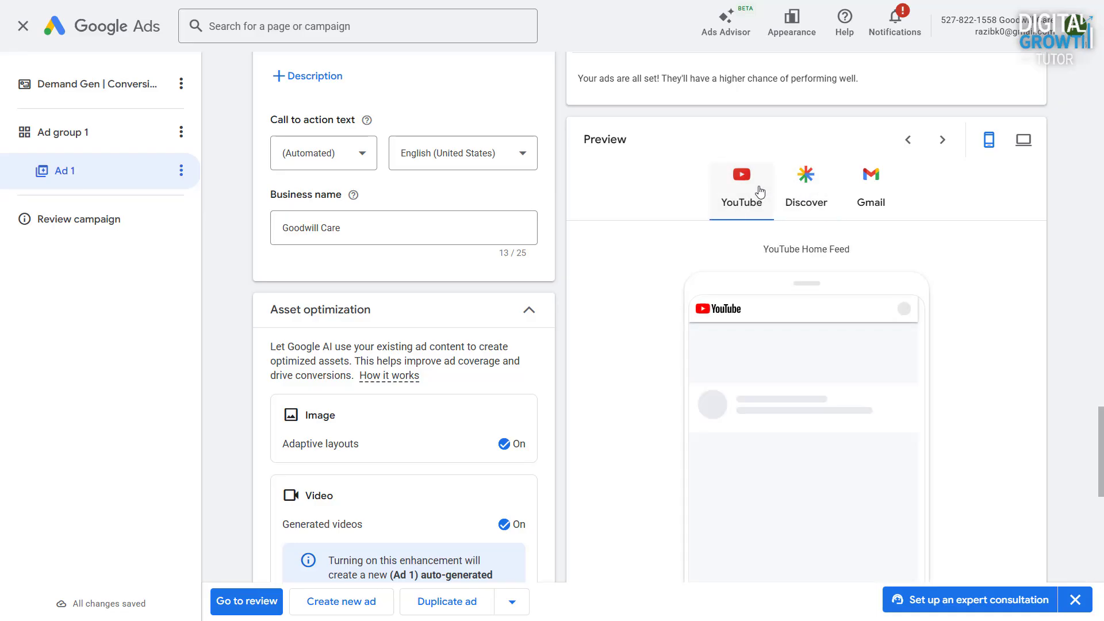